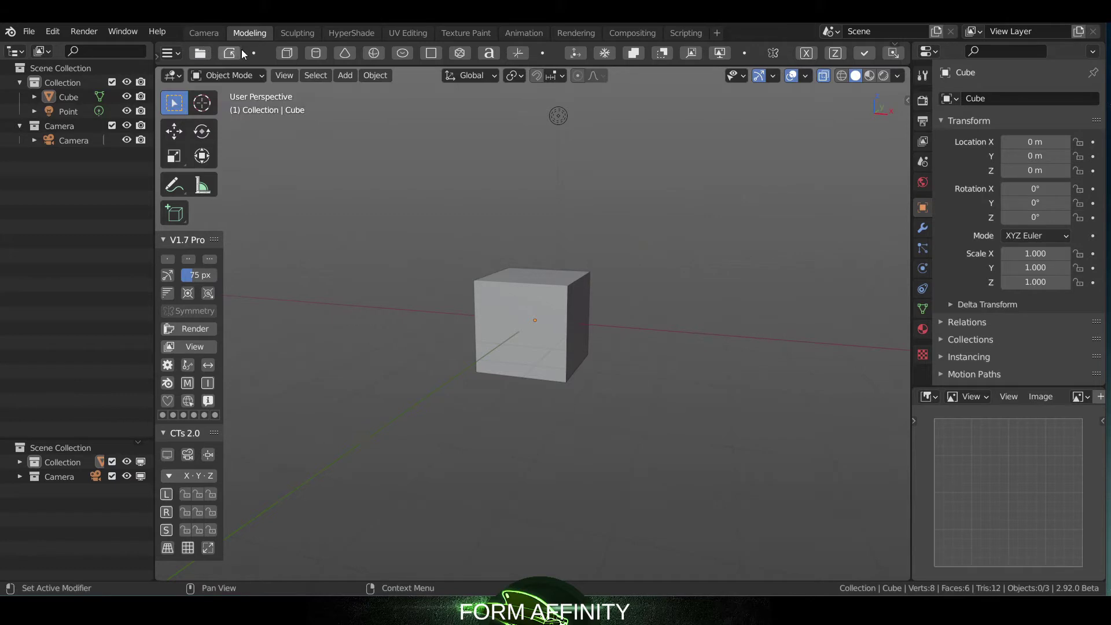
Load the Nurbs shelf from the Load Shelf list.
click(196, 58)
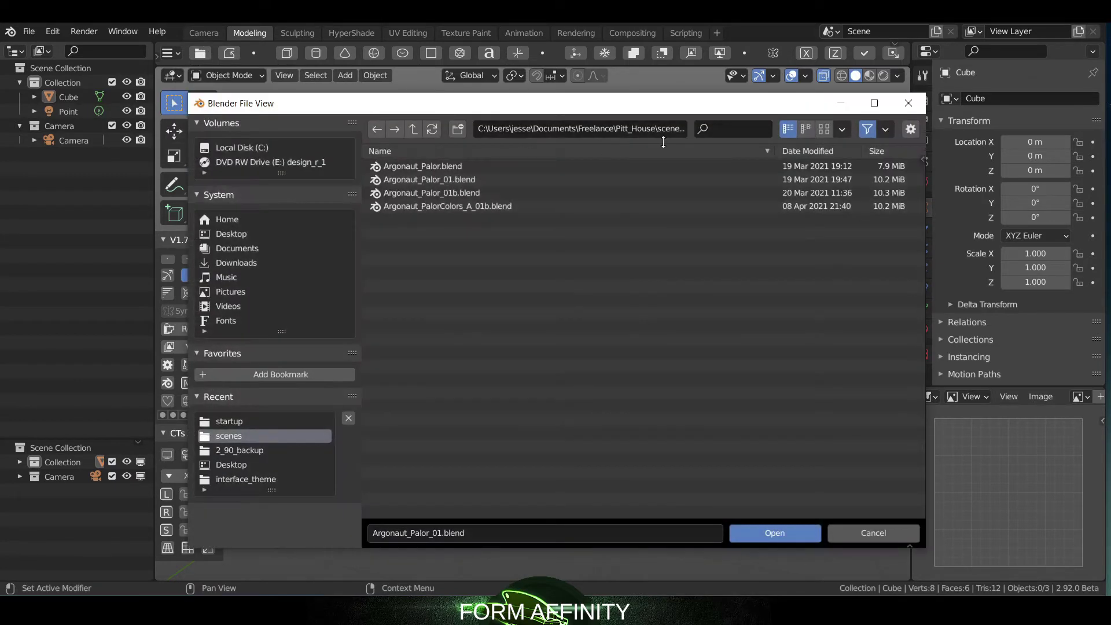
click(902, 101)
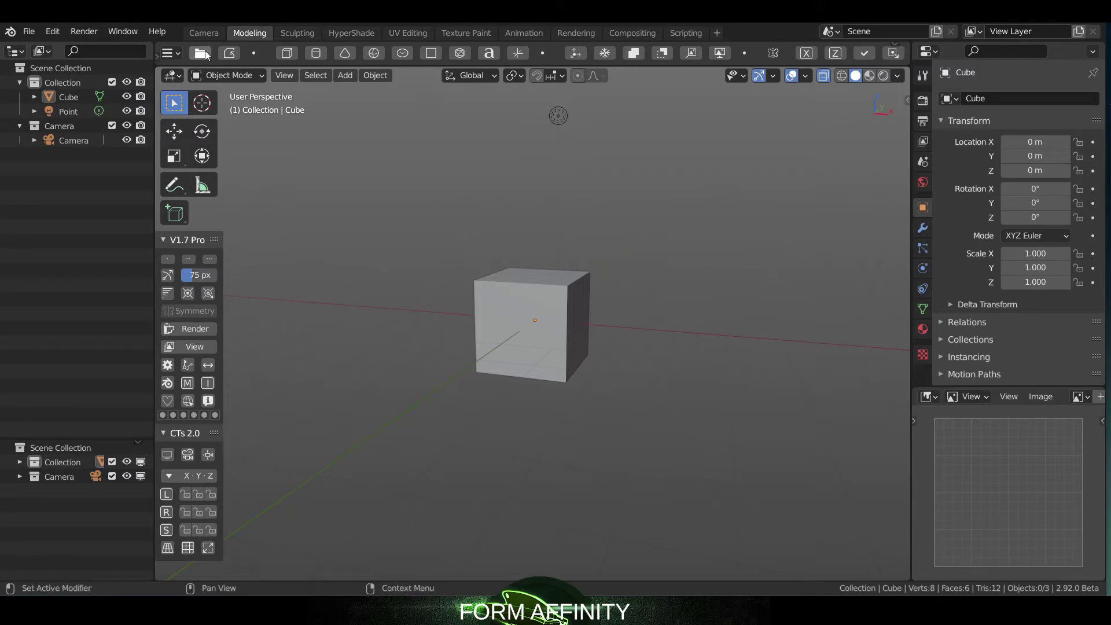
click(179, 52)
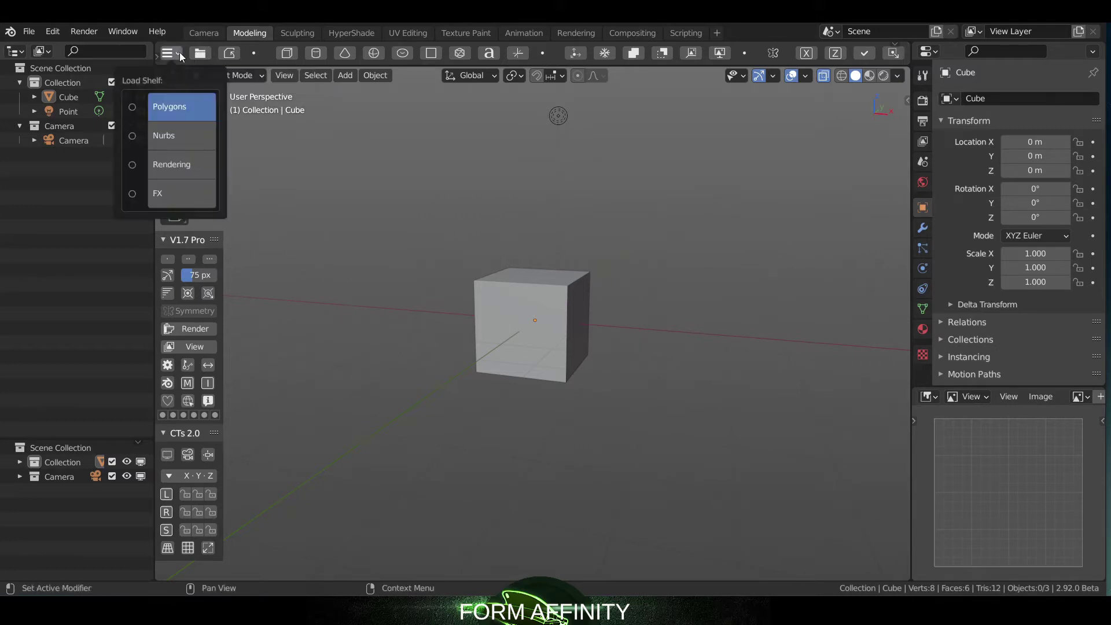
click(184, 116)
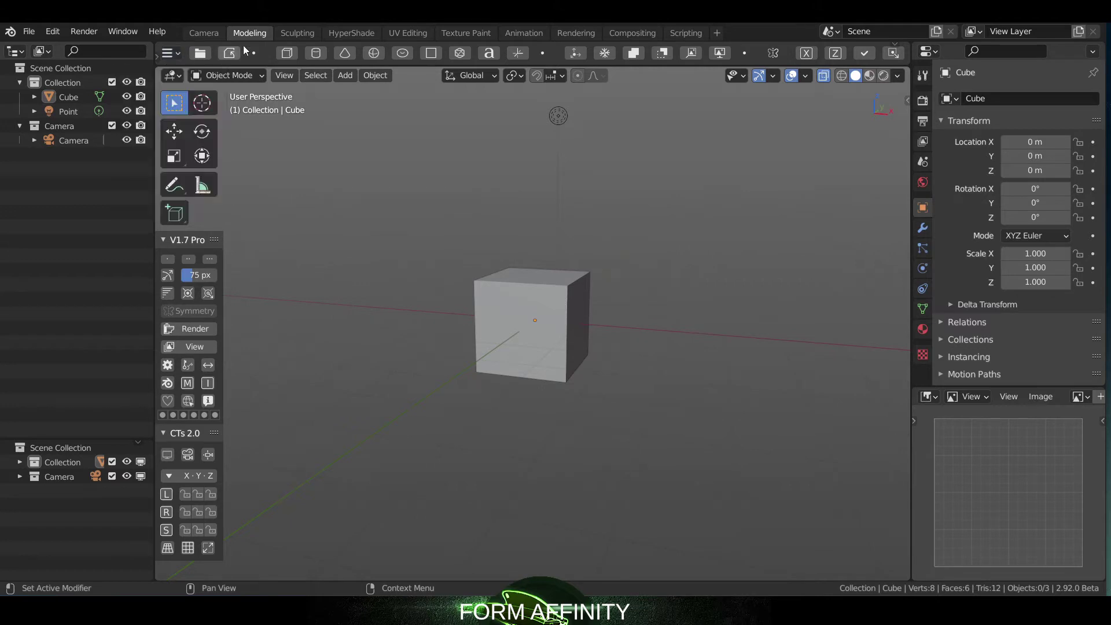
click(180, 54)
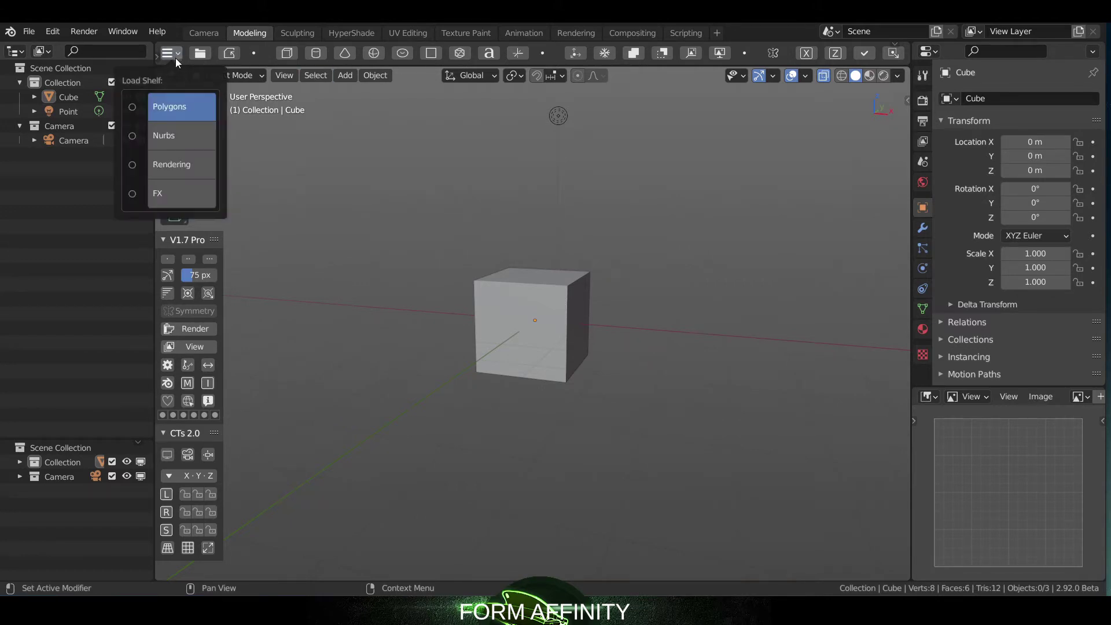
click(191, 129)
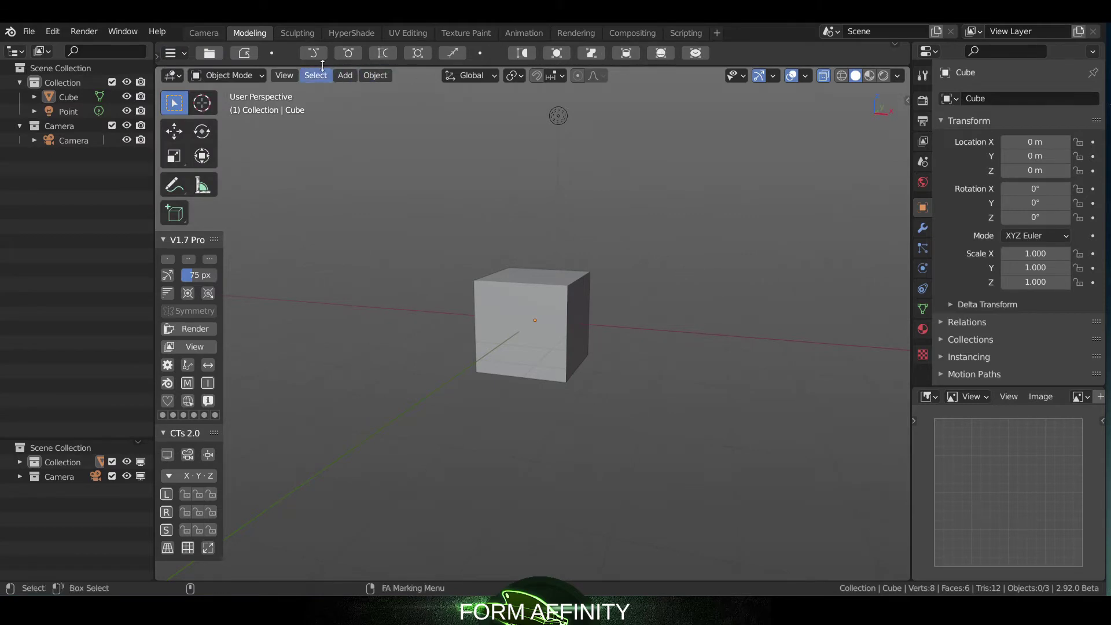
Load the Rendering shelf, then the FX shelf.
click(178, 53)
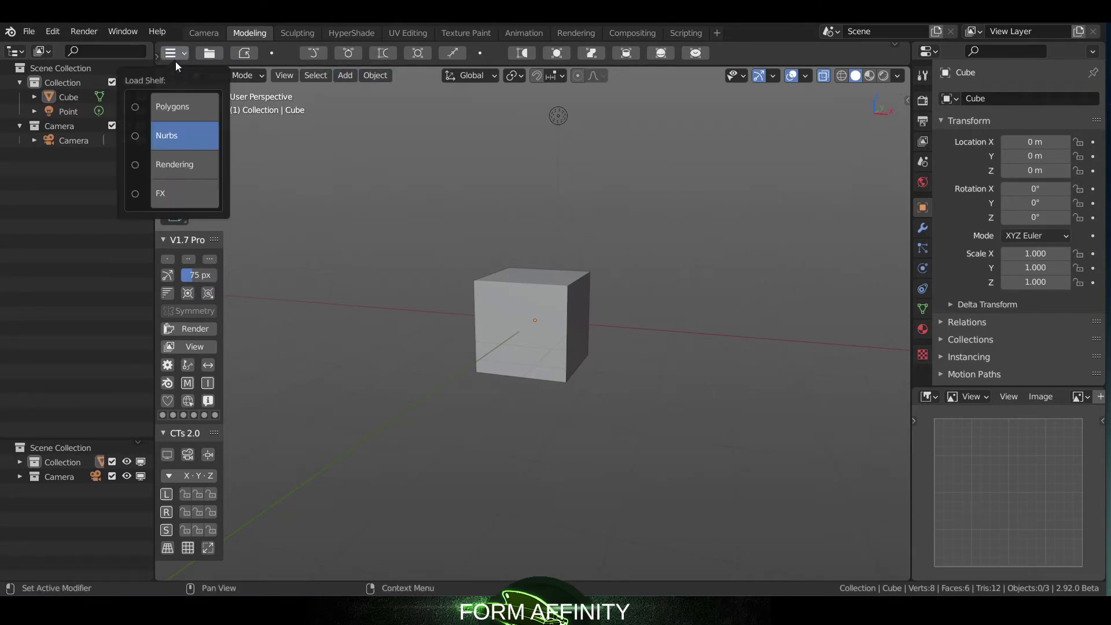
click(181, 165)
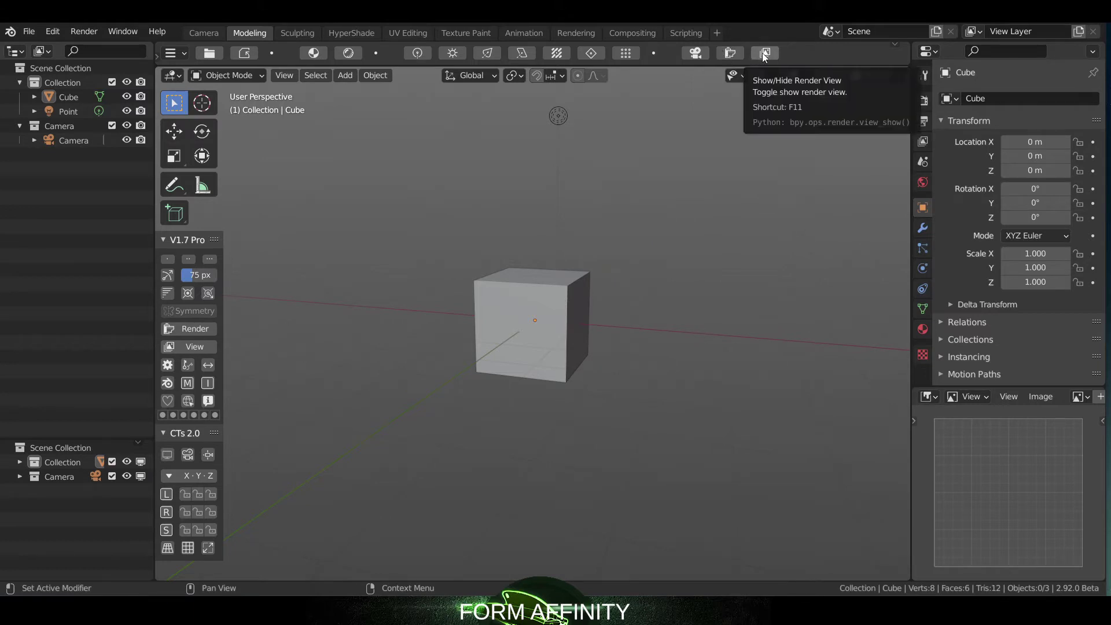
click(181, 53)
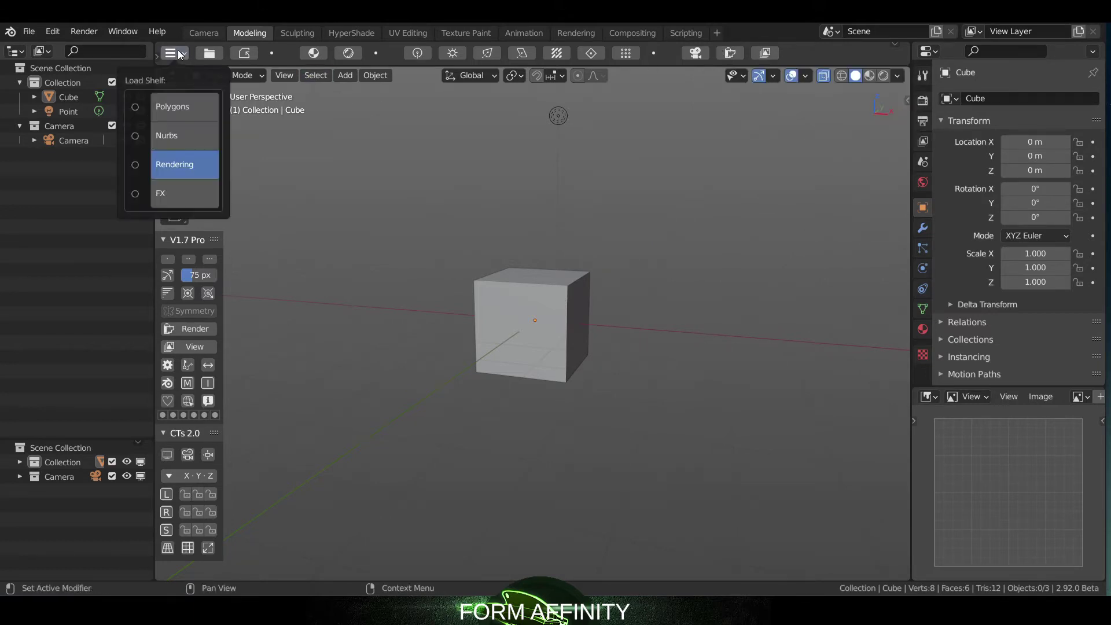
click(188, 193)
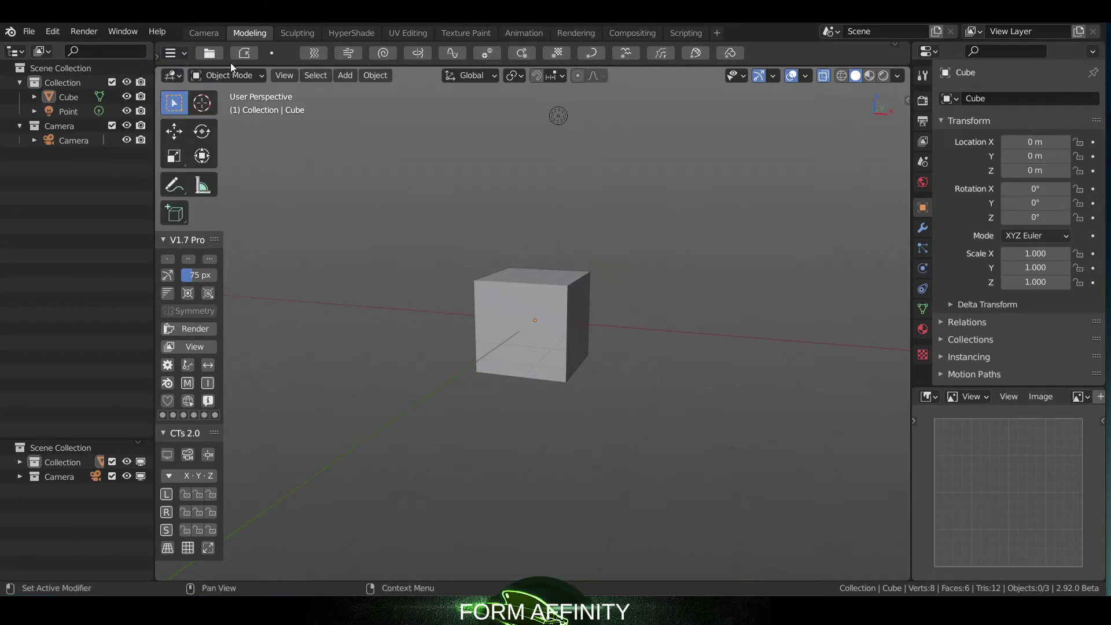
Go back through Rendering and Nurbs to the Polygons shelf, then show the File commands list.
click(170, 53)
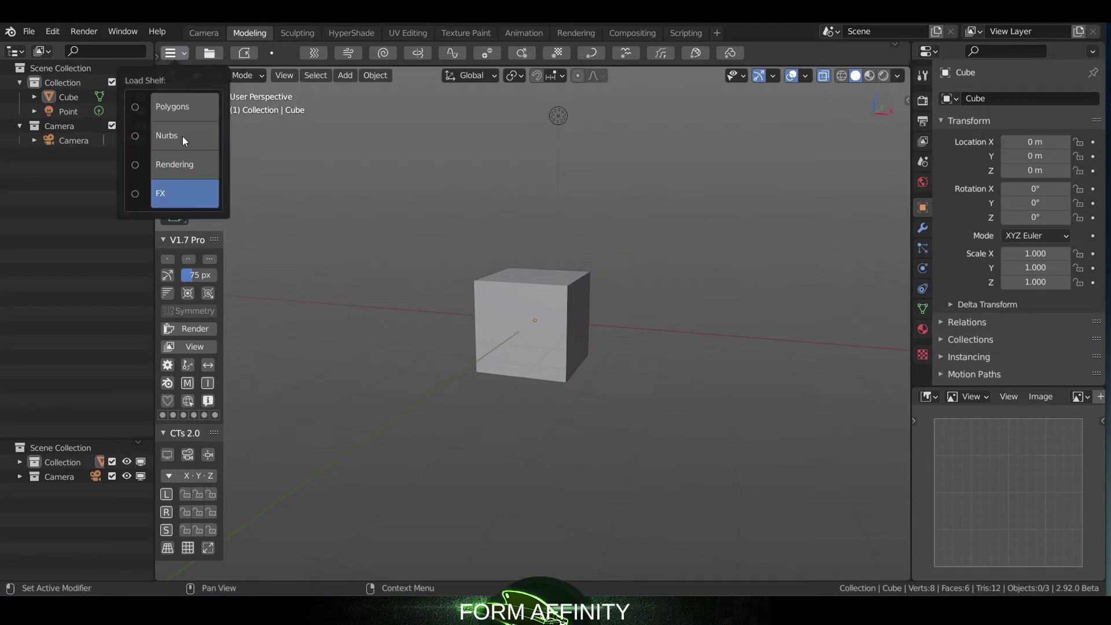
click(188, 167)
click(191, 133)
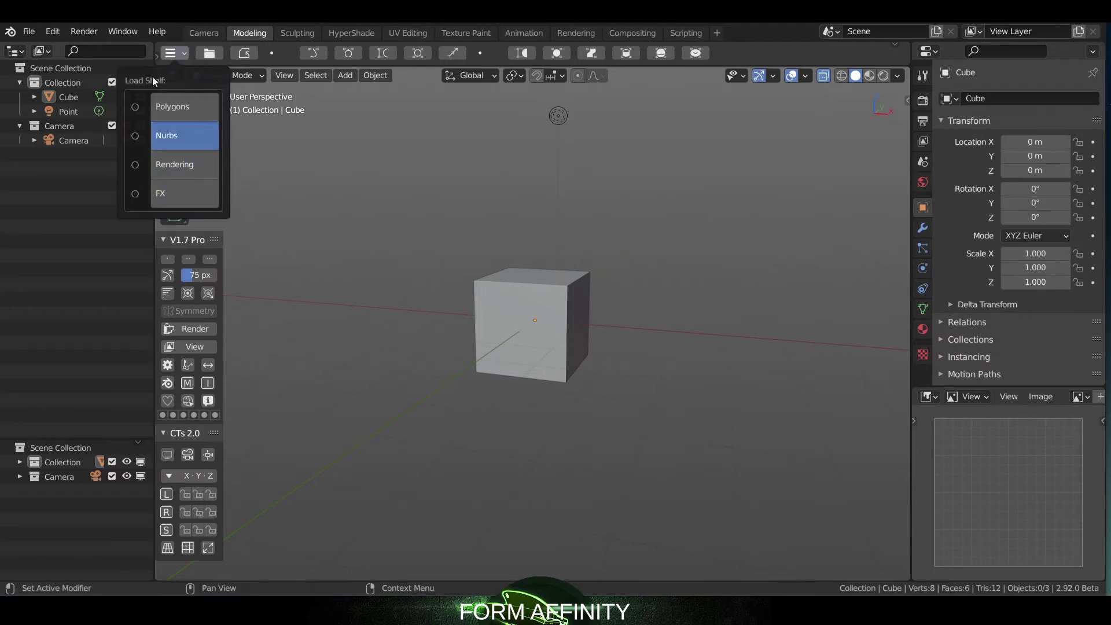
click(172, 107)
click(174, 58)
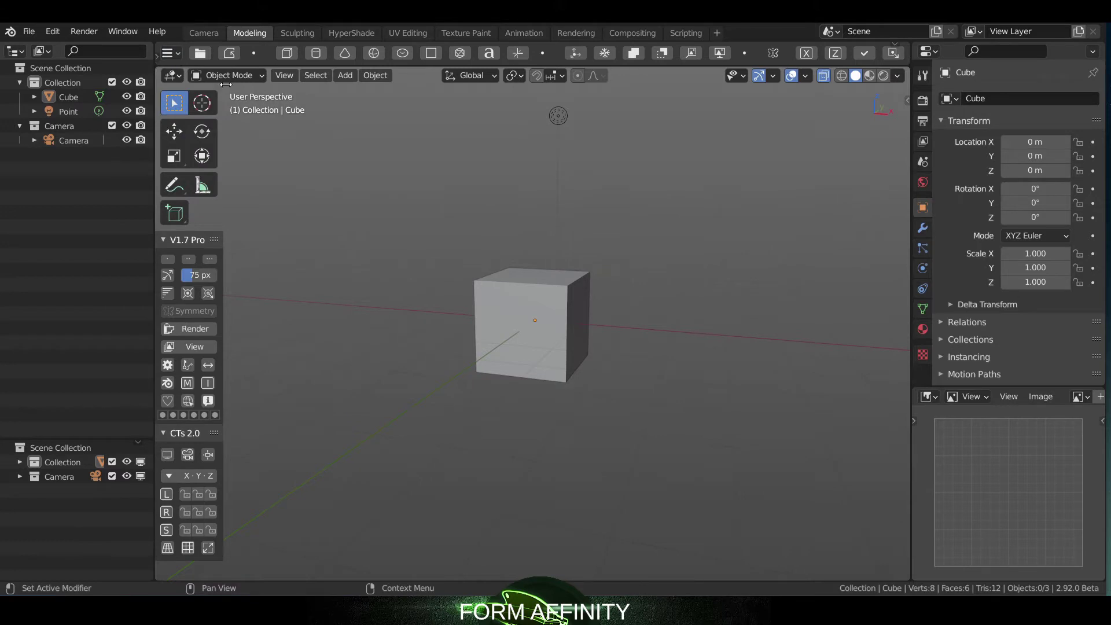
click(21, 33)
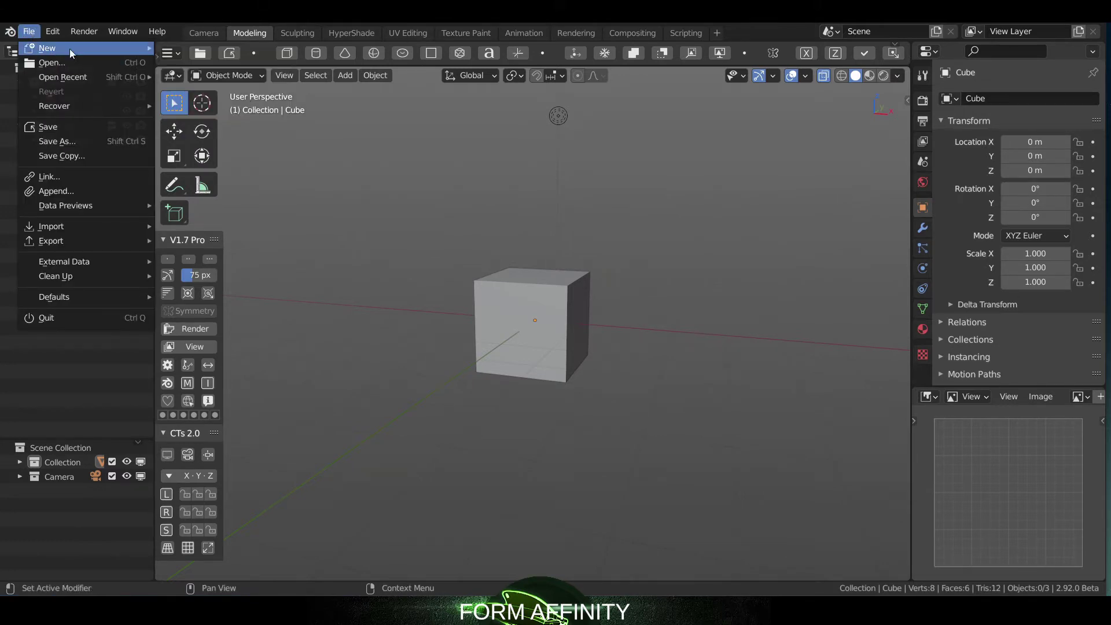
click(205, 55)
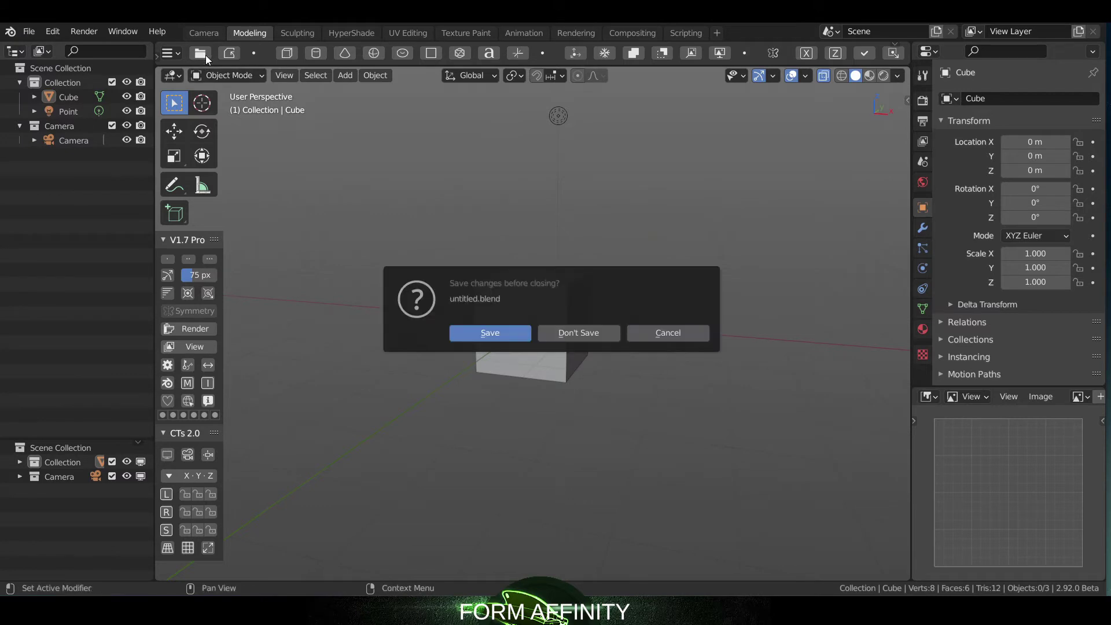
click(669, 333)
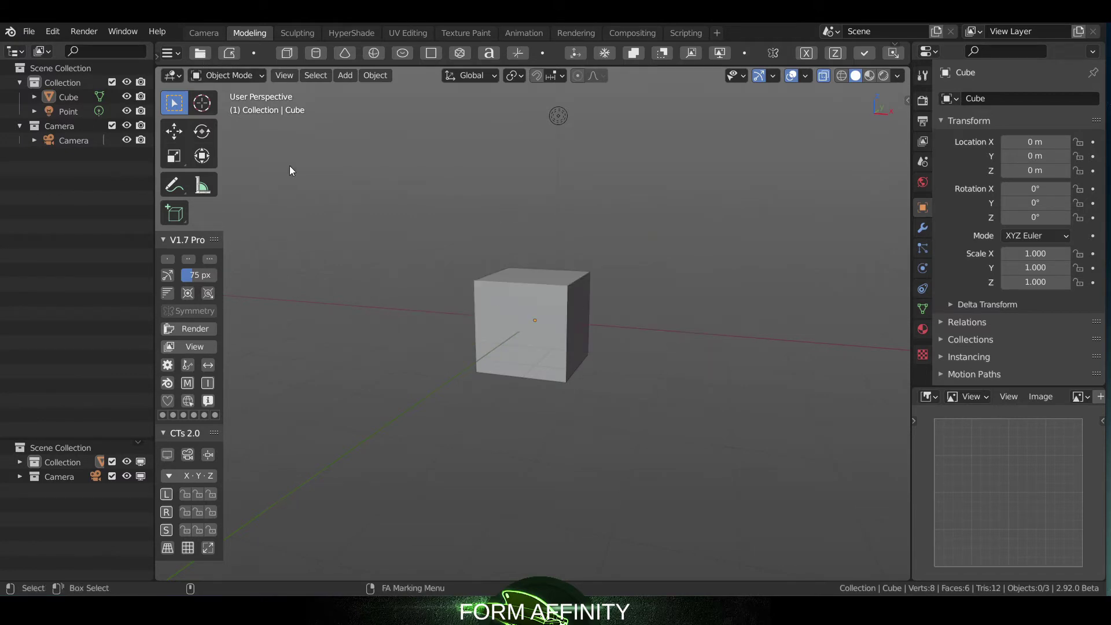
click(175, 55)
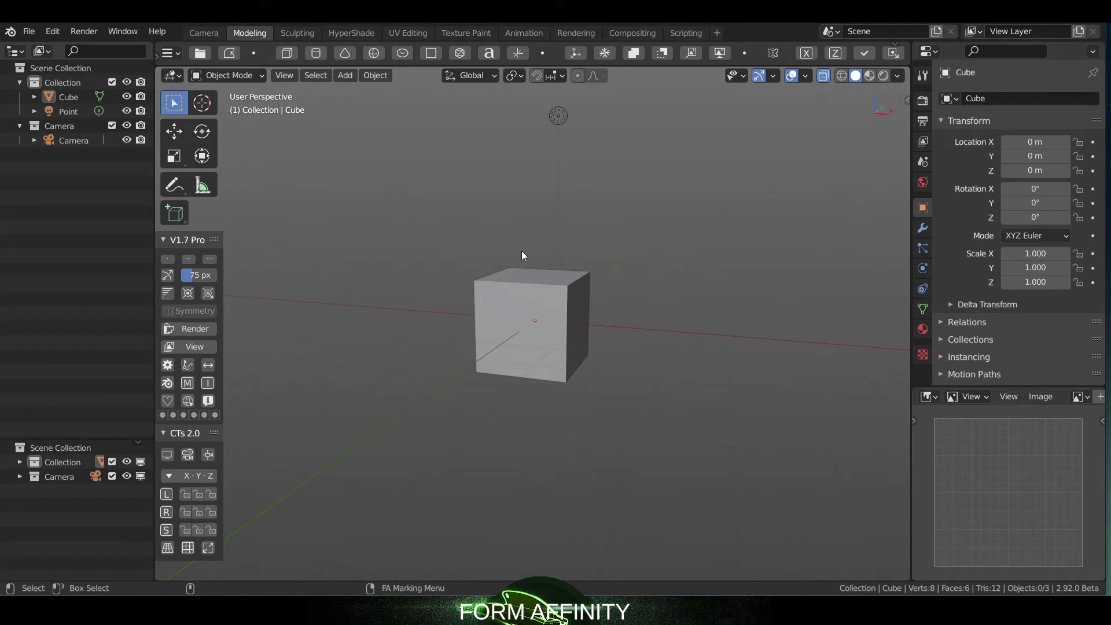
Select the cube and toggle the two smooth mesh preview levels on and off.
click(516, 289)
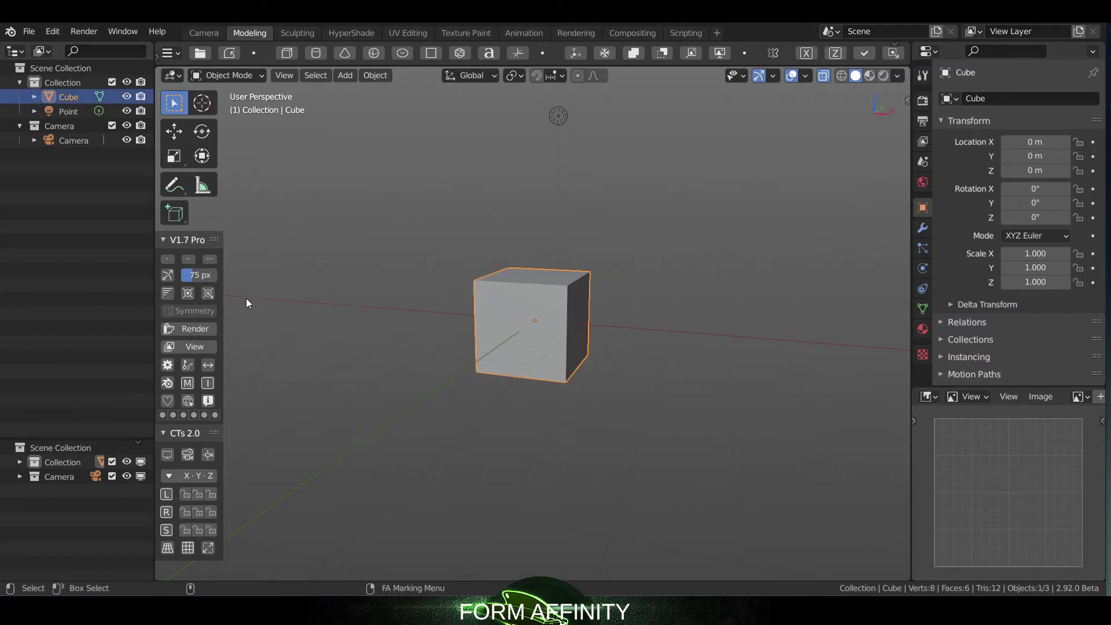
click(192, 257)
click(193, 257)
click(208, 258)
click(209, 259)
In Move mode, enlarge the gizmo to 176 px and reset it to 75 px.
key(w)
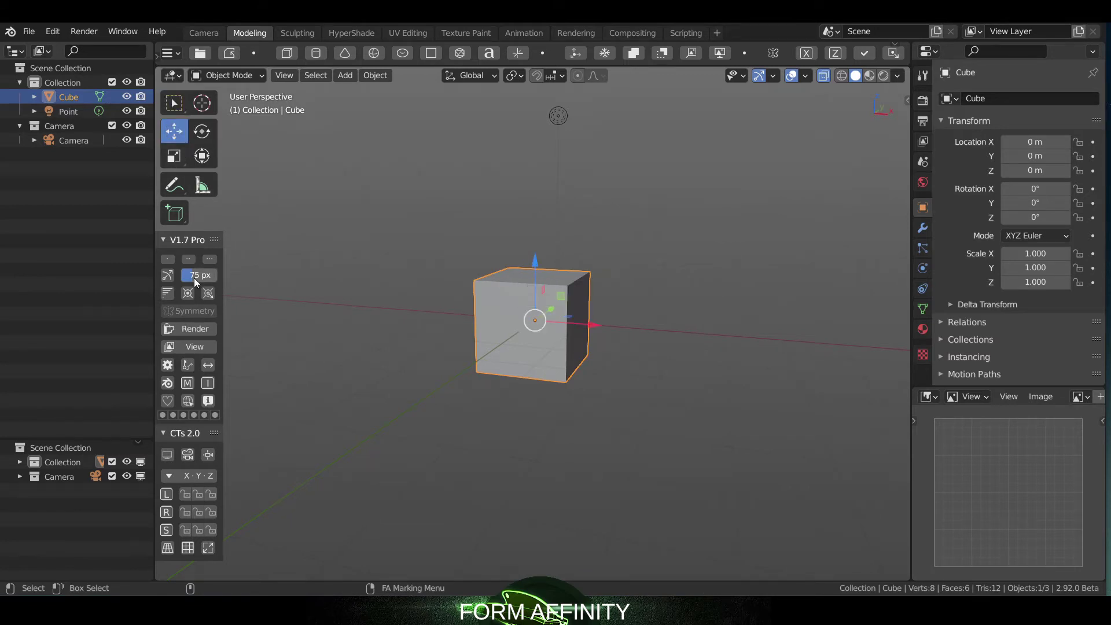
mouse_move(194, 278)
mouse_down()
mouse_move(233, 278)
mouse_move(176, 283)
mouse_up()
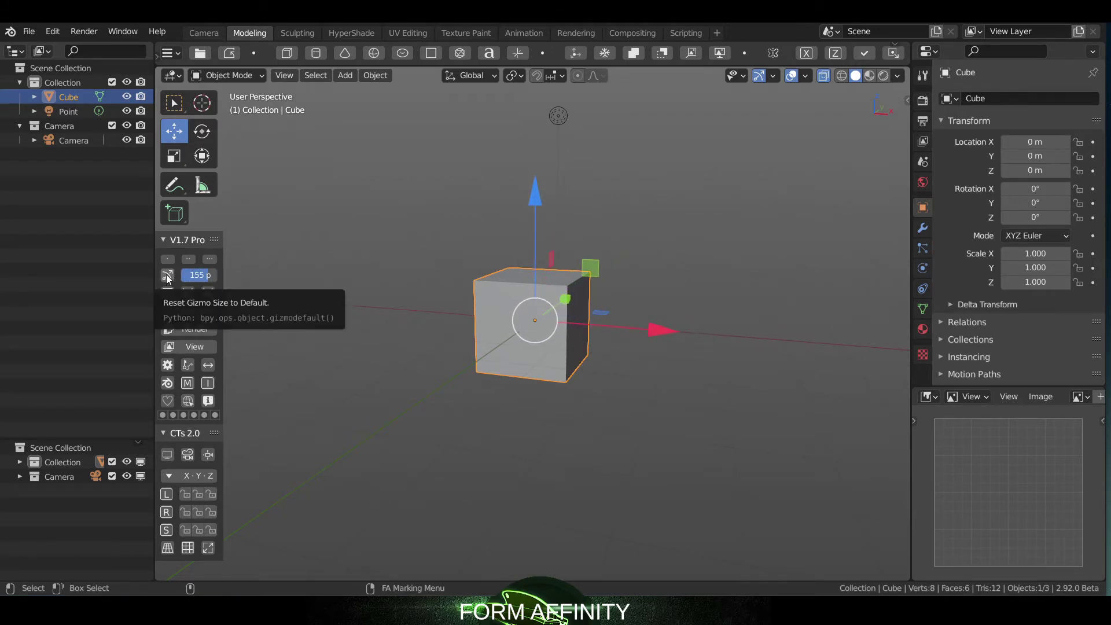
click(167, 278)
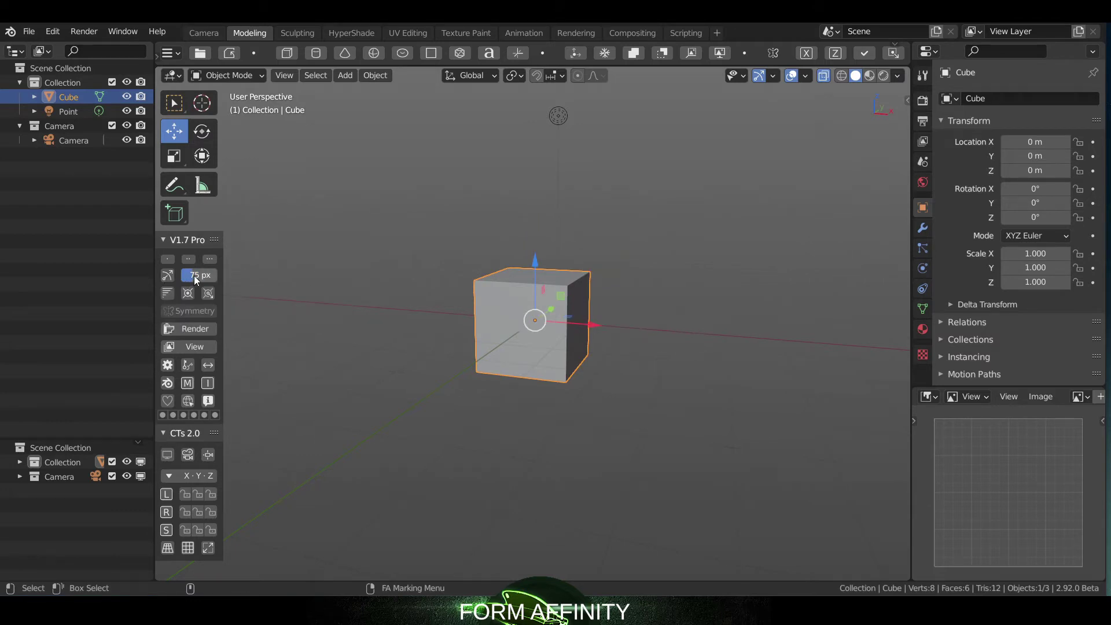
drag(196, 280, 237, 280)
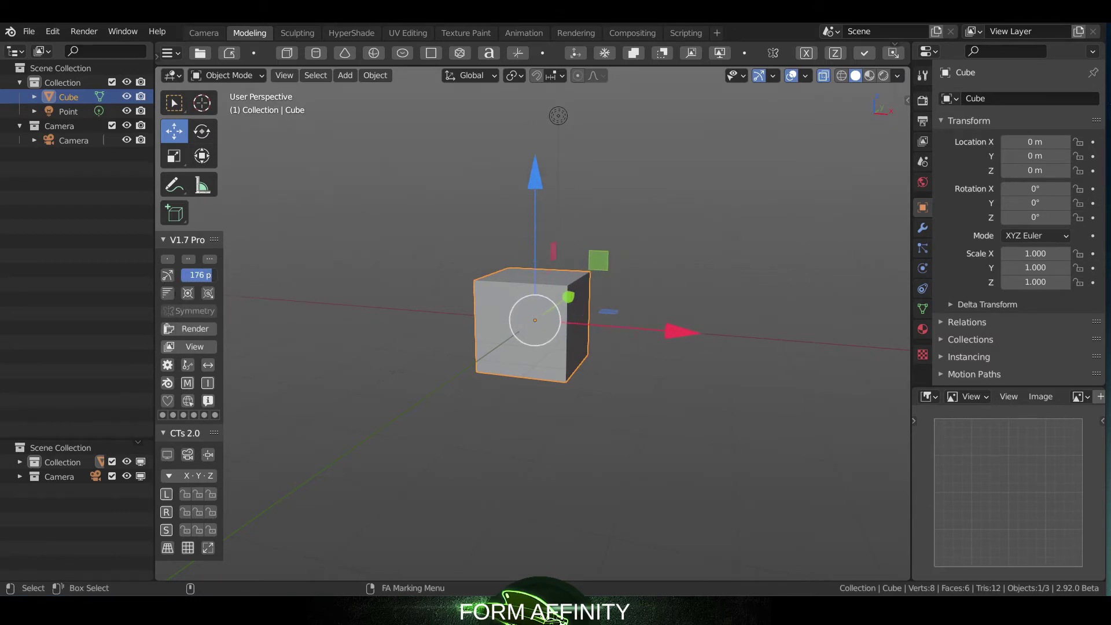
click(166, 275)
In Rotate mode, shrink the gizmo to 69 px and restore it to 75 px.
key(w)
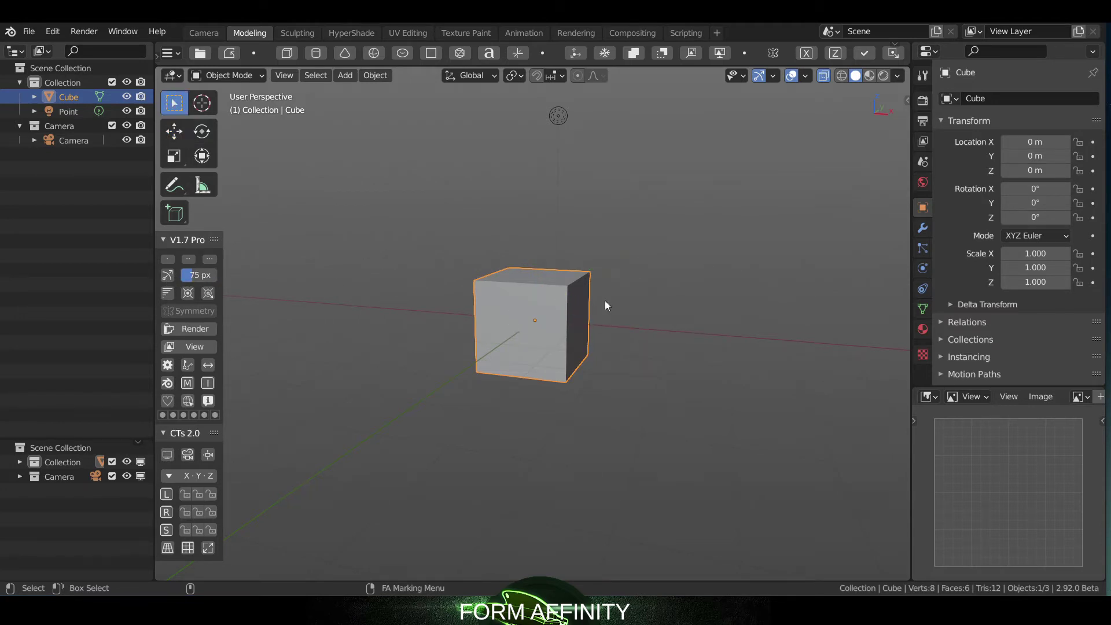
key(shift+space)
key(r)
drag(200, 276, 204, 224)
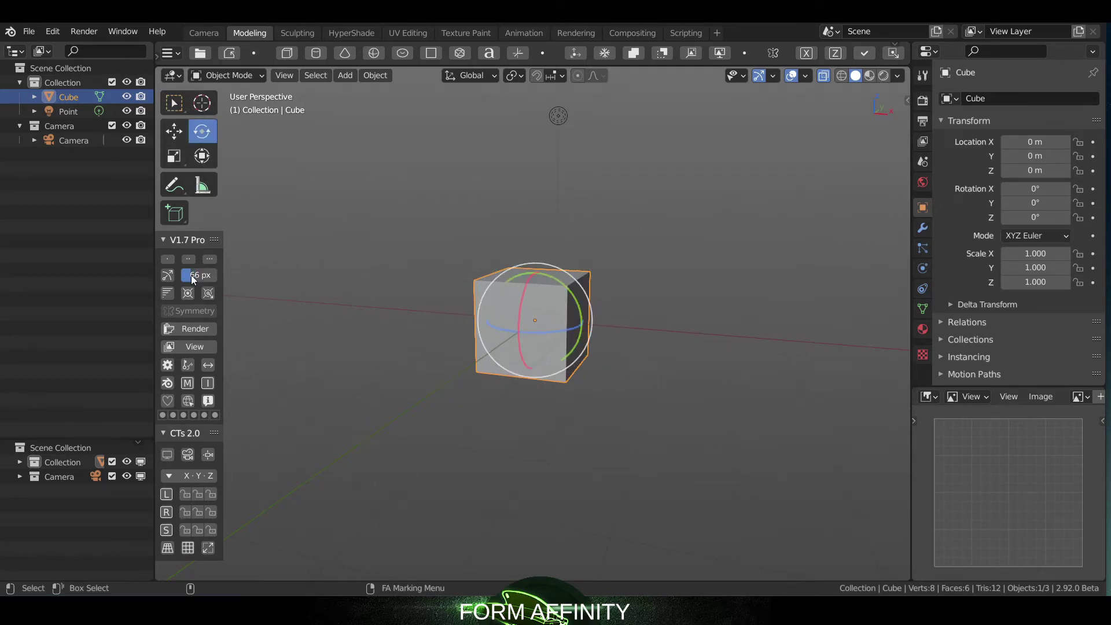
key(BackSpace)
key(w)
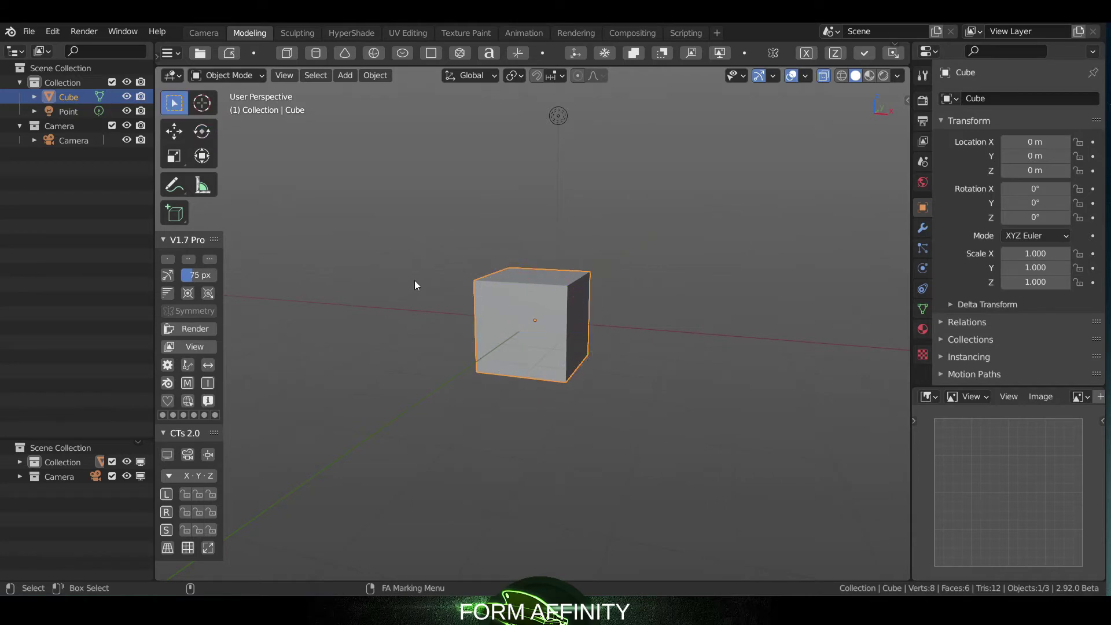
Toggle the Show Statistics overlay on and off, leaving it hidden.
click(168, 295)
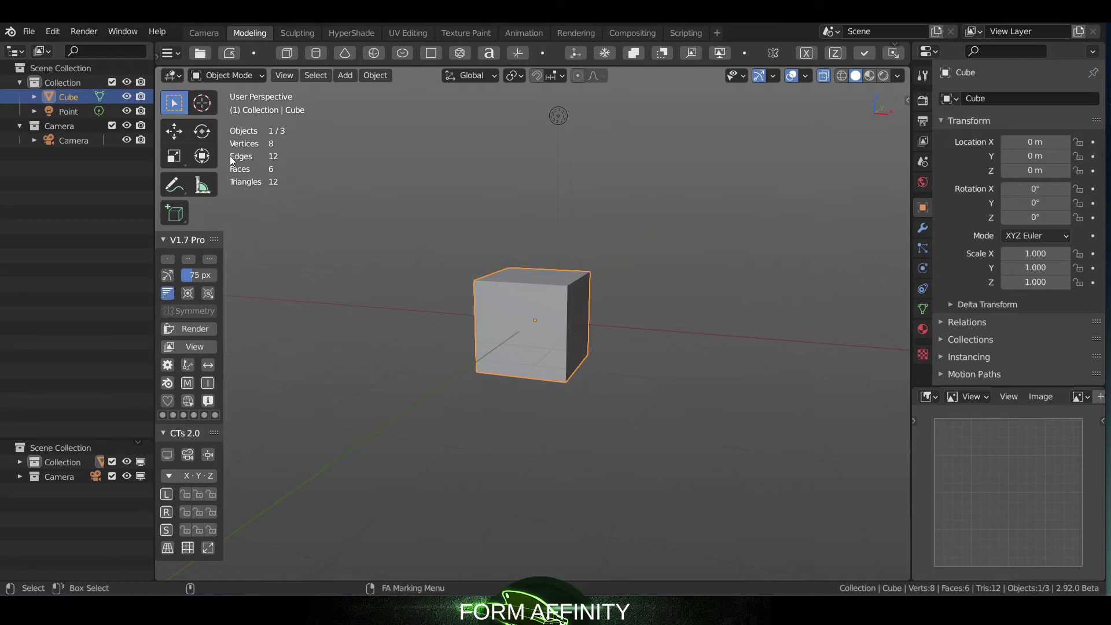
click(166, 294)
click(166, 295)
click(166, 294)
click(166, 294)
Toggle Show 3D Cursor on and off several times, leaving the cursor hidden.
click(189, 297)
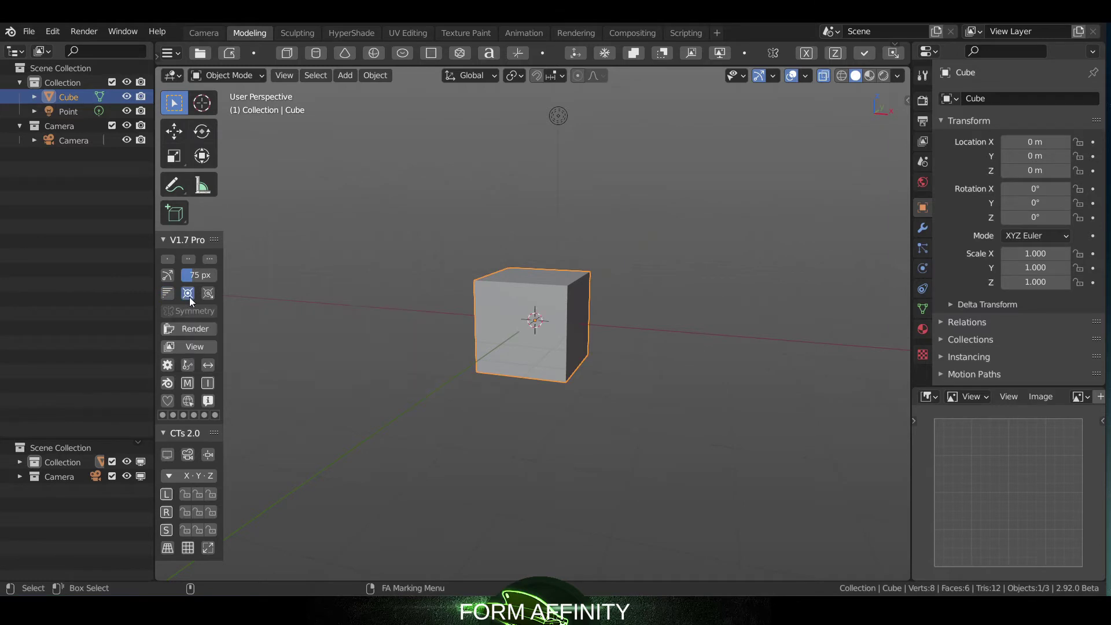
click(189, 296)
click(189, 297)
click(189, 296)
click(189, 296)
click(189, 297)
click(187, 297)
click(187, 293)
Cycle themes with Alt+B: Maya Blue, grey, Blender dark, White BG, Sketchup, Maya Gradient.
key(alt+b)
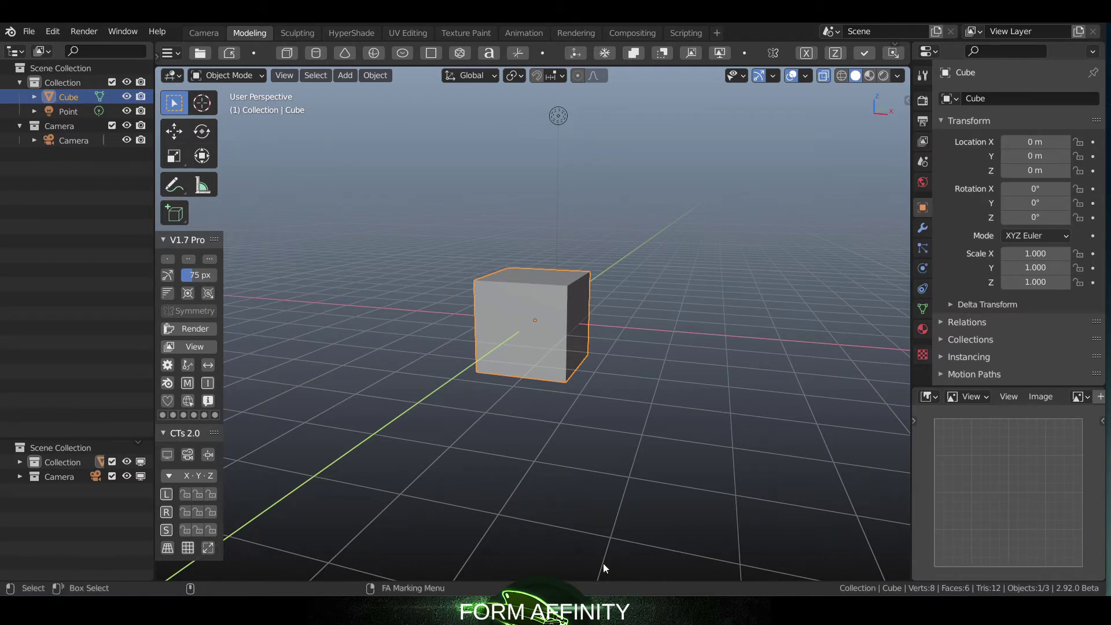
key(alt+b)
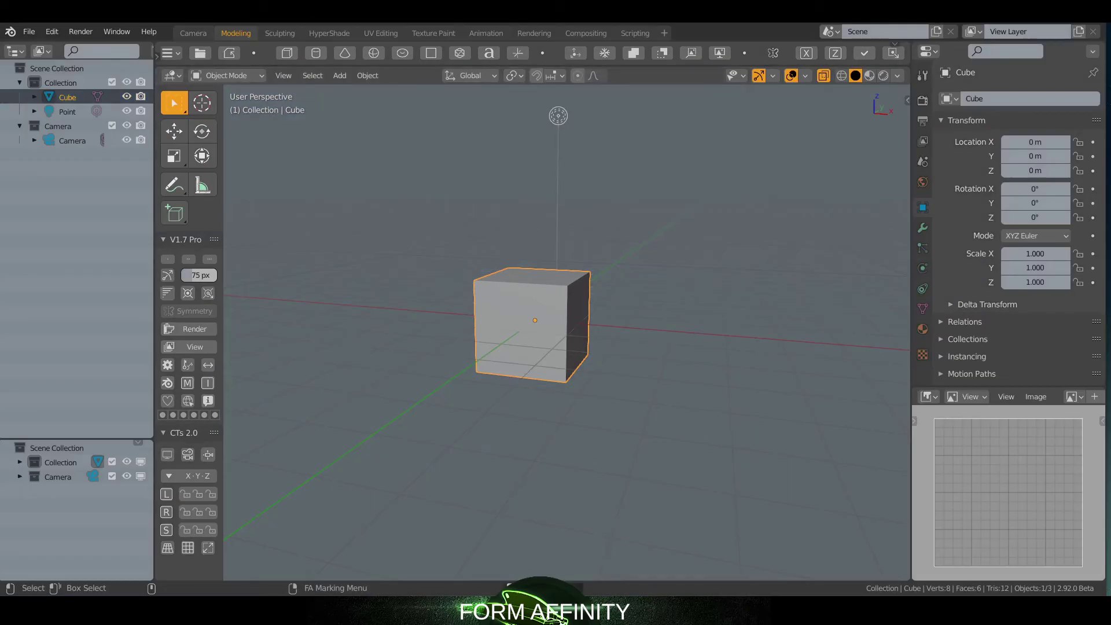
key(alt+b)
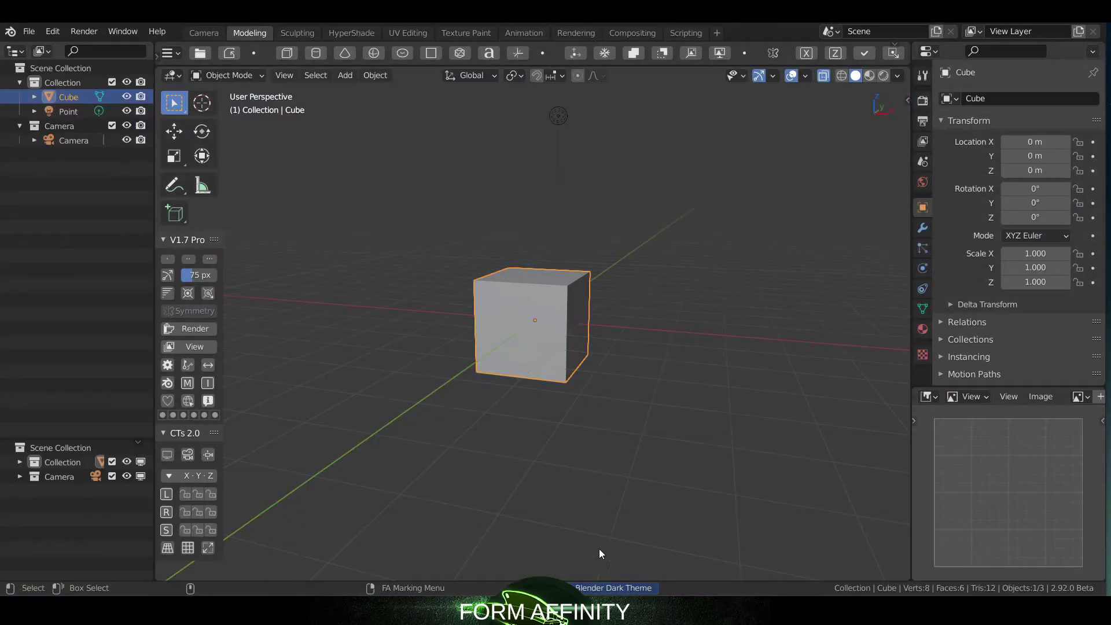
key(alt+b)
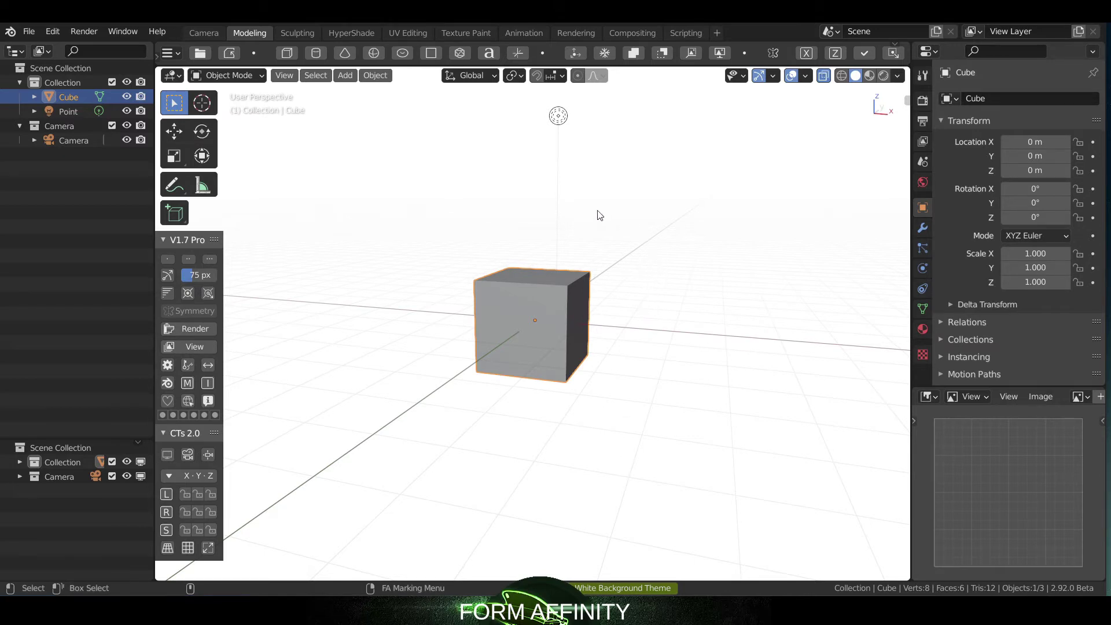
key(alt+b)
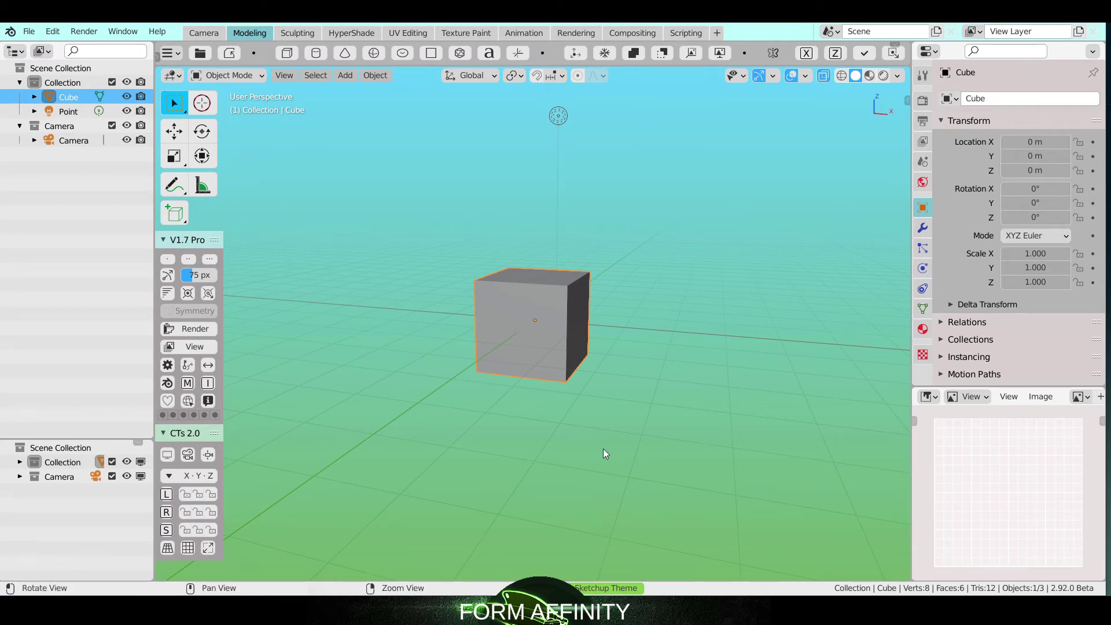
key(alt+b)
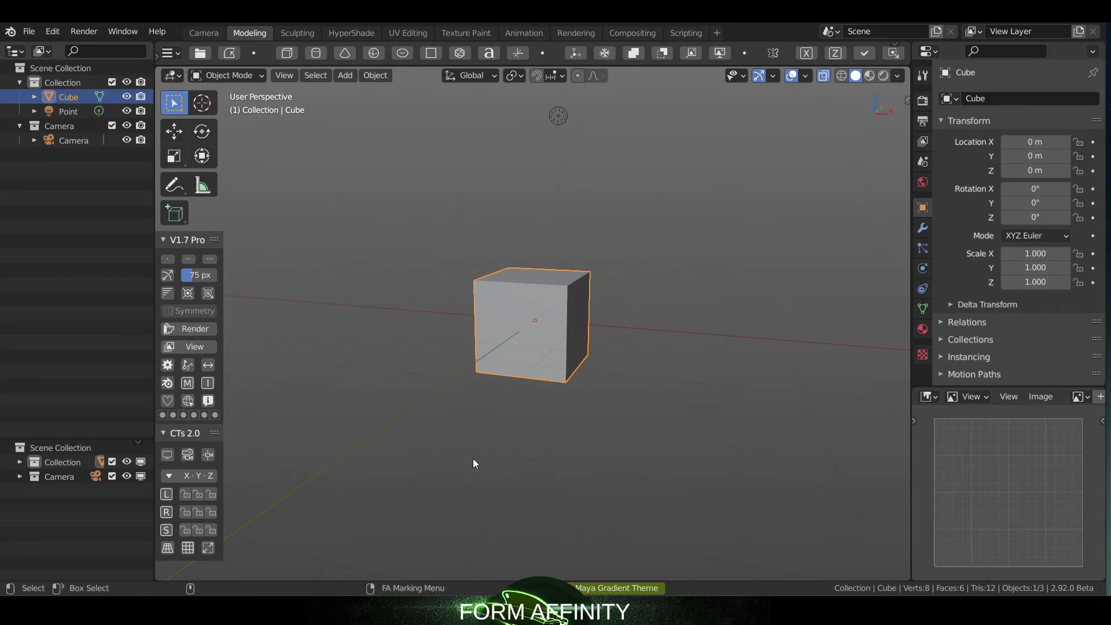
Pick White BG, grey and Sketchup from the panel's theme dots, ending on Maya Gradient.
click(203, 414)
click(184, 415)
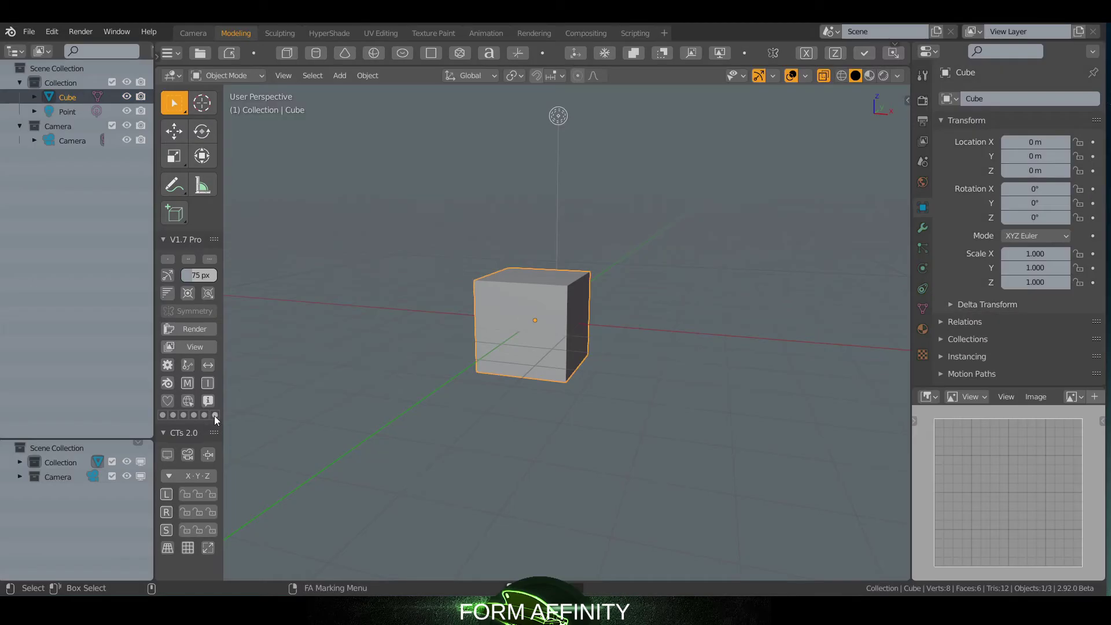
click(215, 414)
click(165, 415)
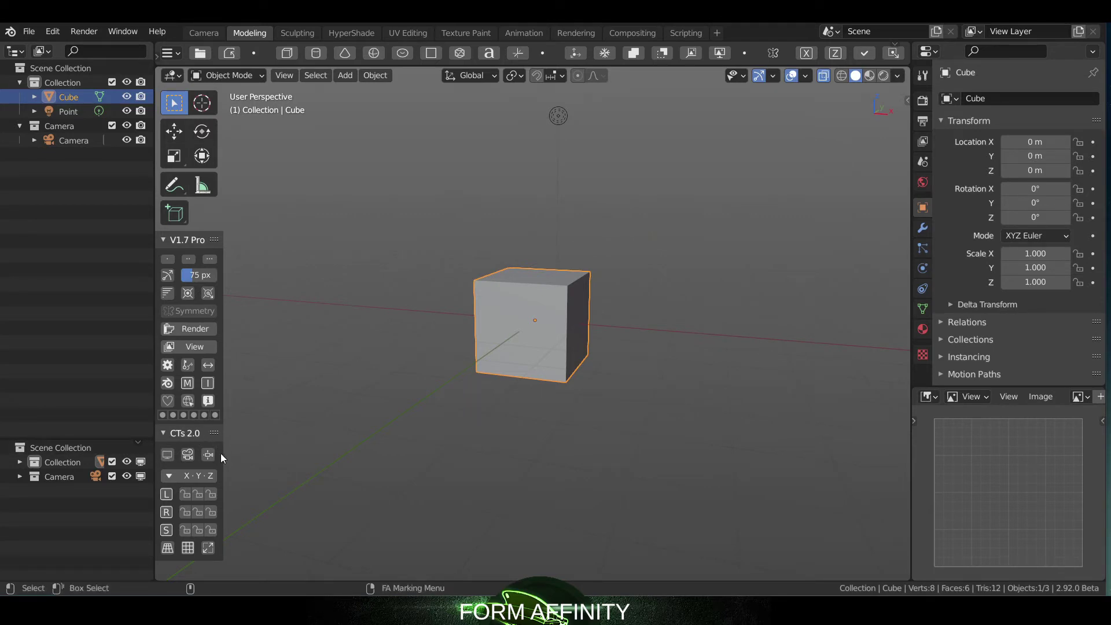
View through the camera, lock it to the view, and orbit to reframe the cube.
click(187, 454)
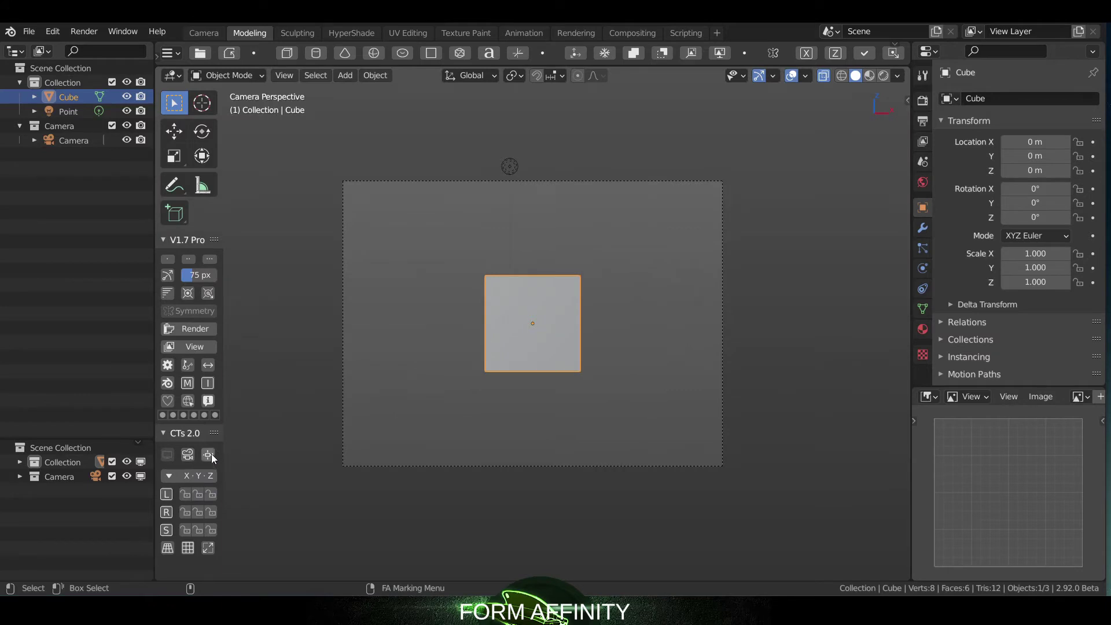
click(208, 454)
middle_drag(557, 374, 491, 355)
Unlock the camera from the view and orbit freely to an angled perspective.
click(207, 455)
middle_drag(463, 391, 581, 402)
middle_drag(524, 344, 465, 399)
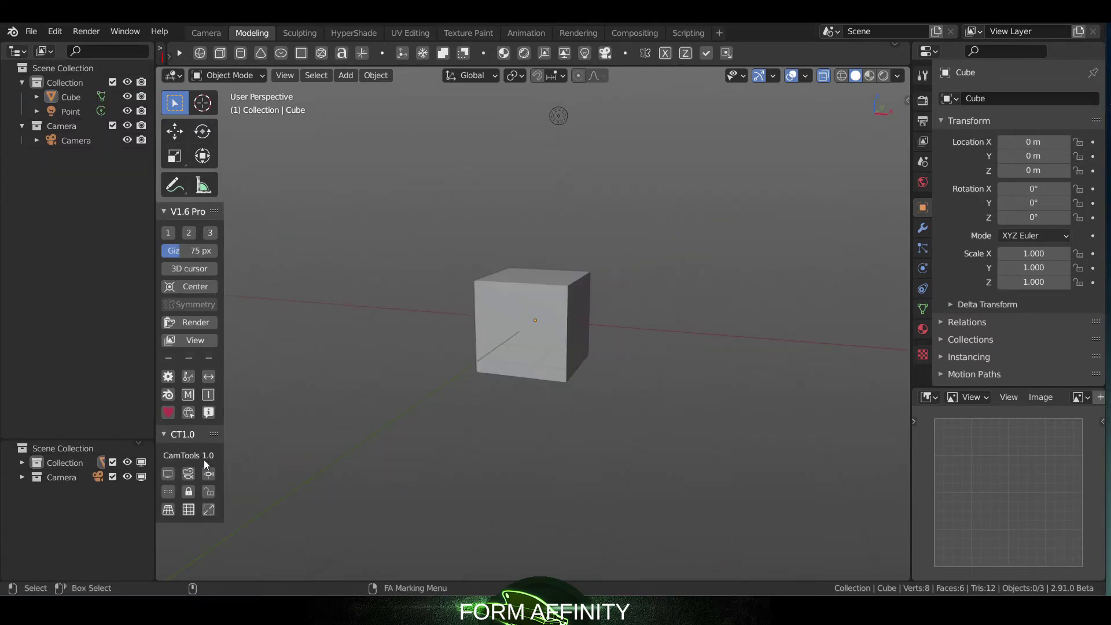
Use the CamTools lock button and make Camera active (Y -12 m, X rotation 90°).
click(188, 493)
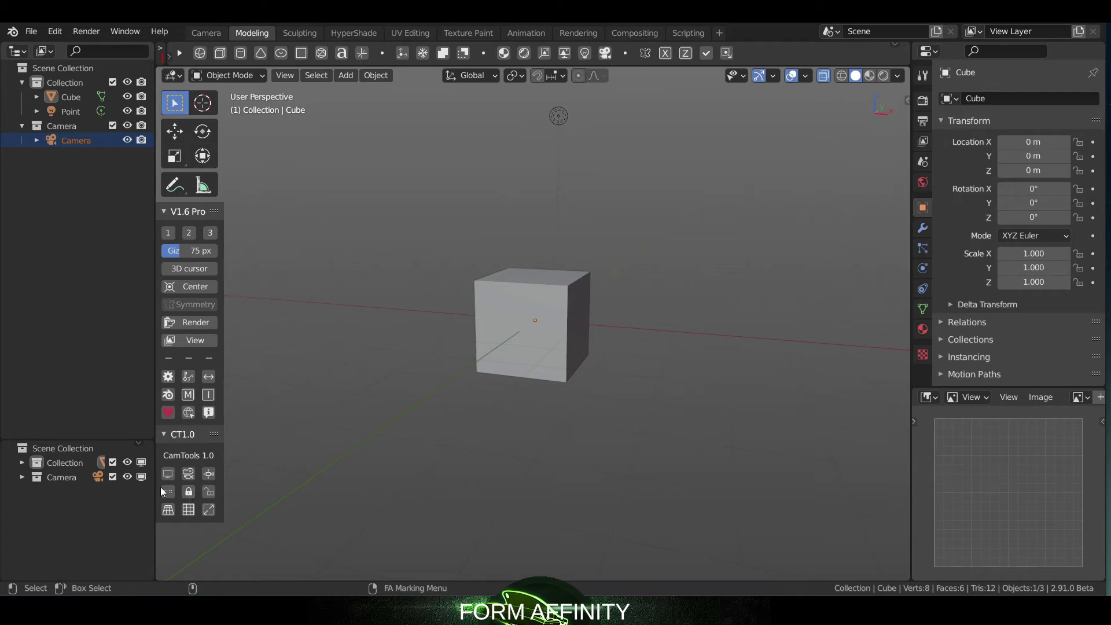
click(188, 474)
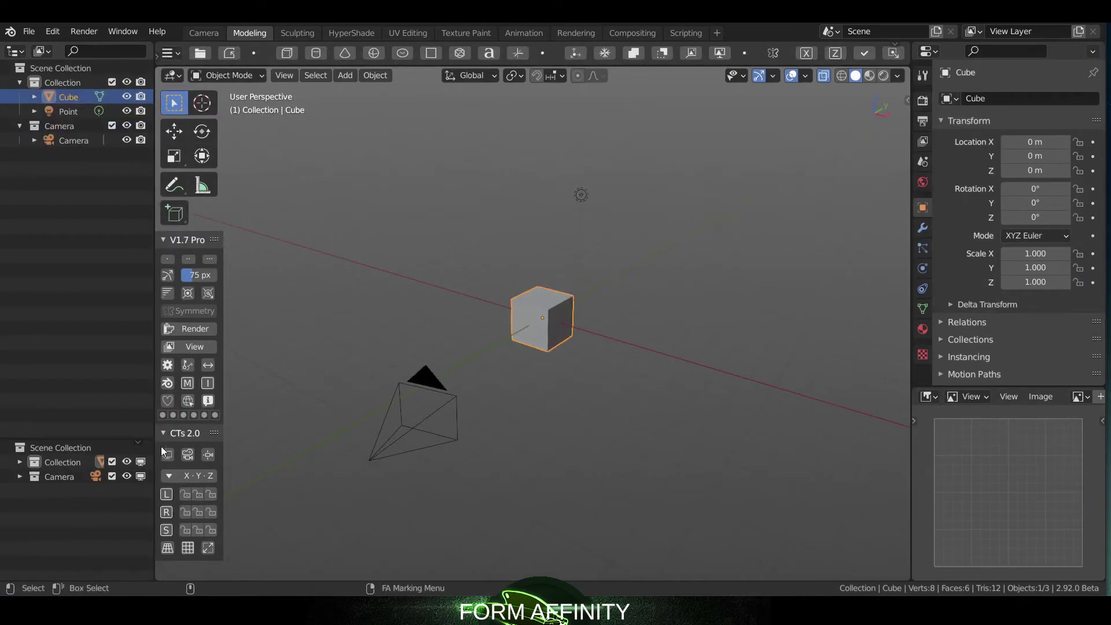
click(202, 479)
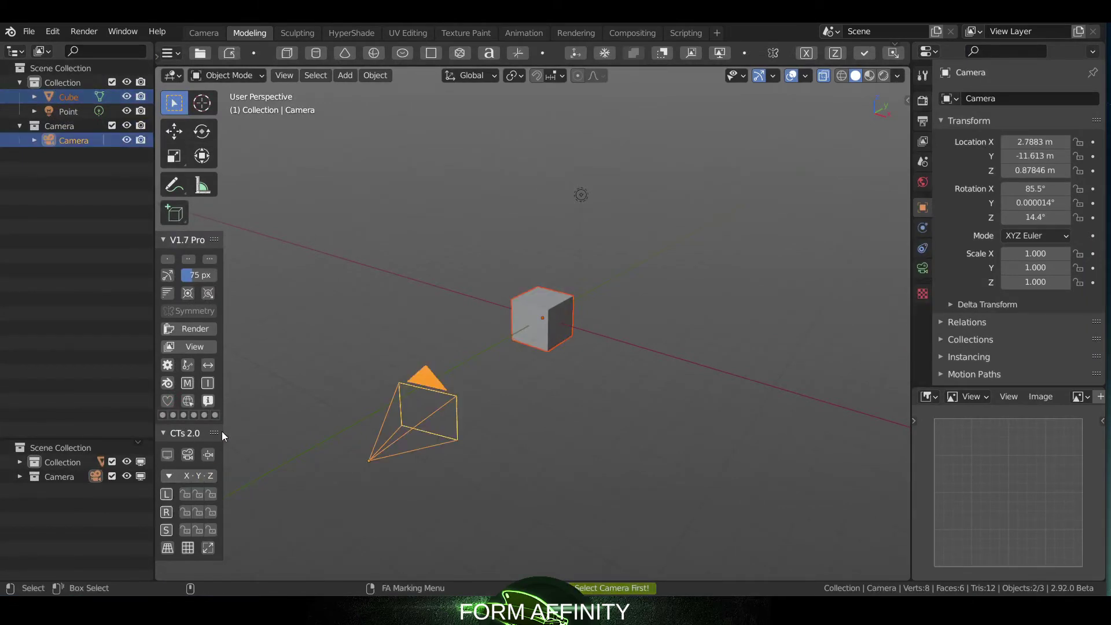
click(64, 138)
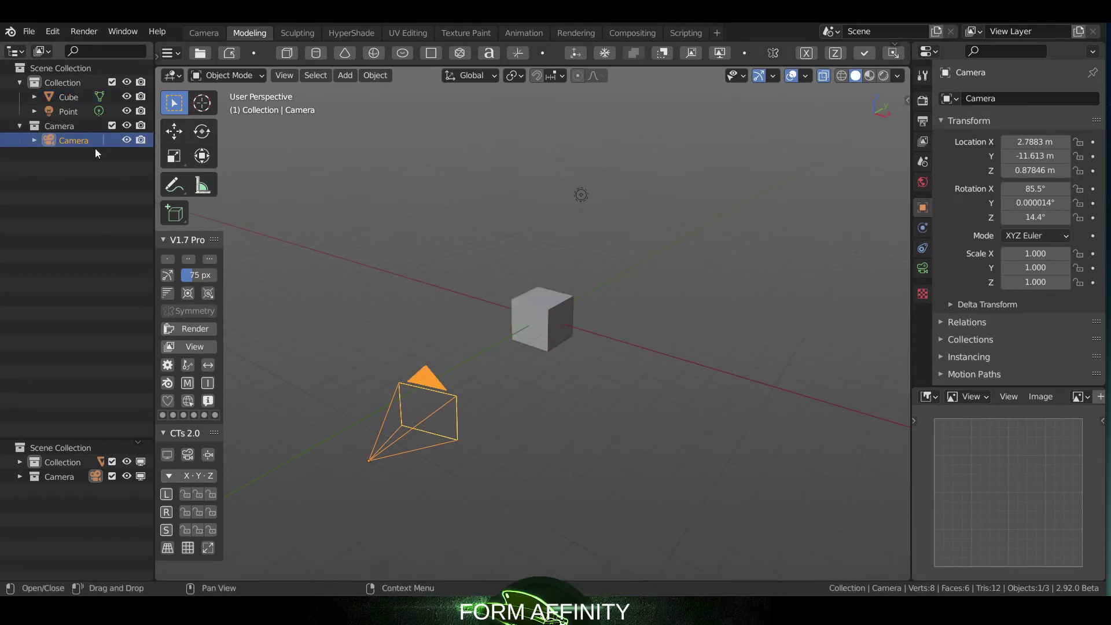
click(205, 477)
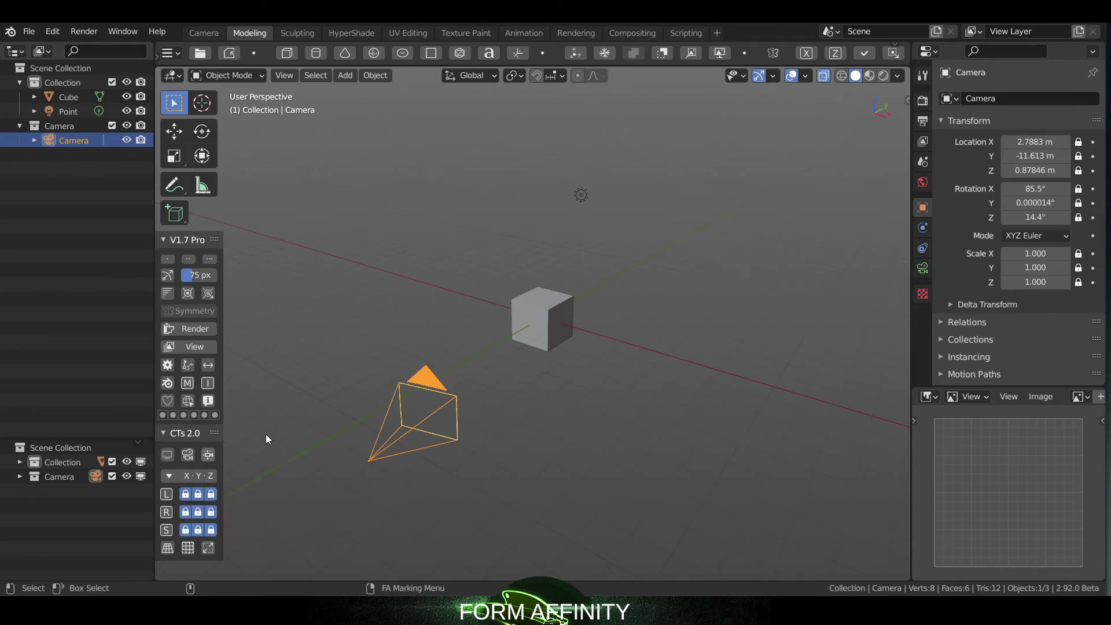
click(185, 475)
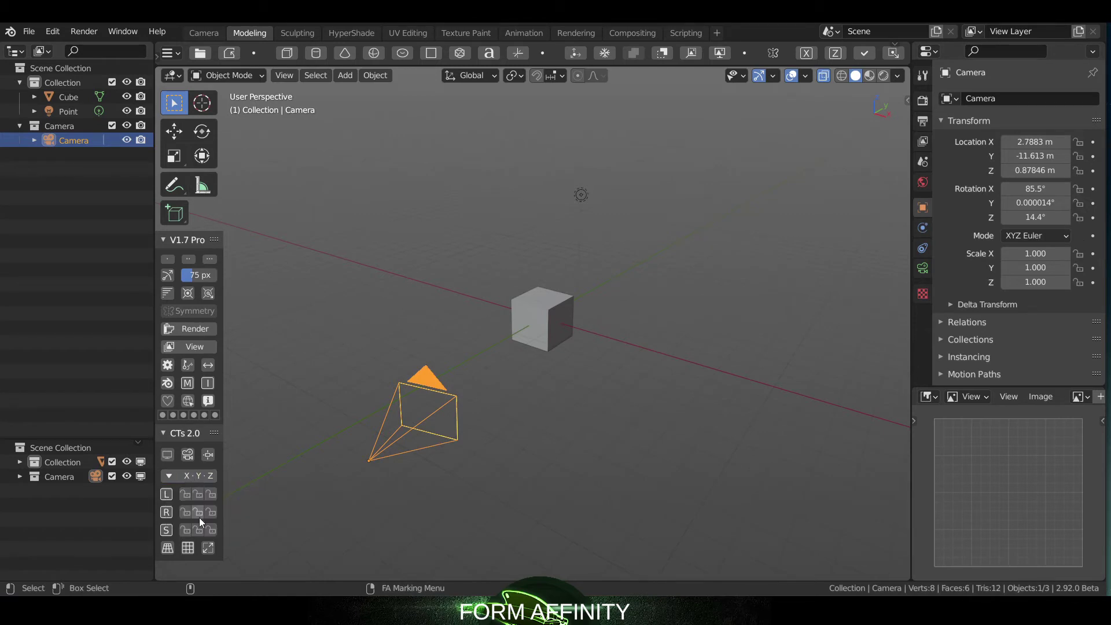
click(208, 477)
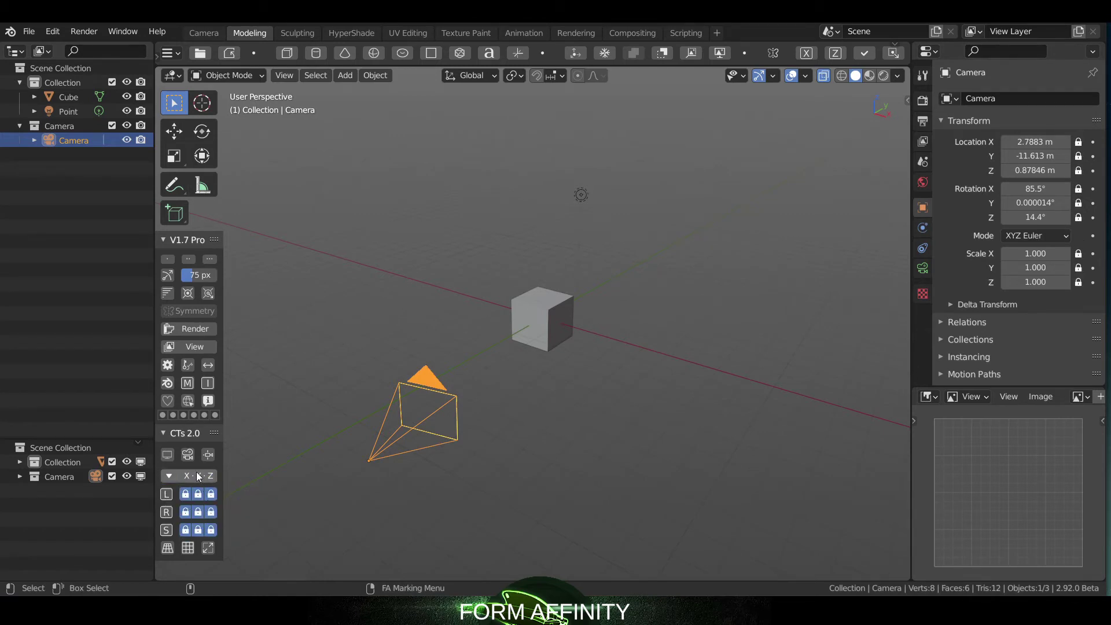
click(198, 476)
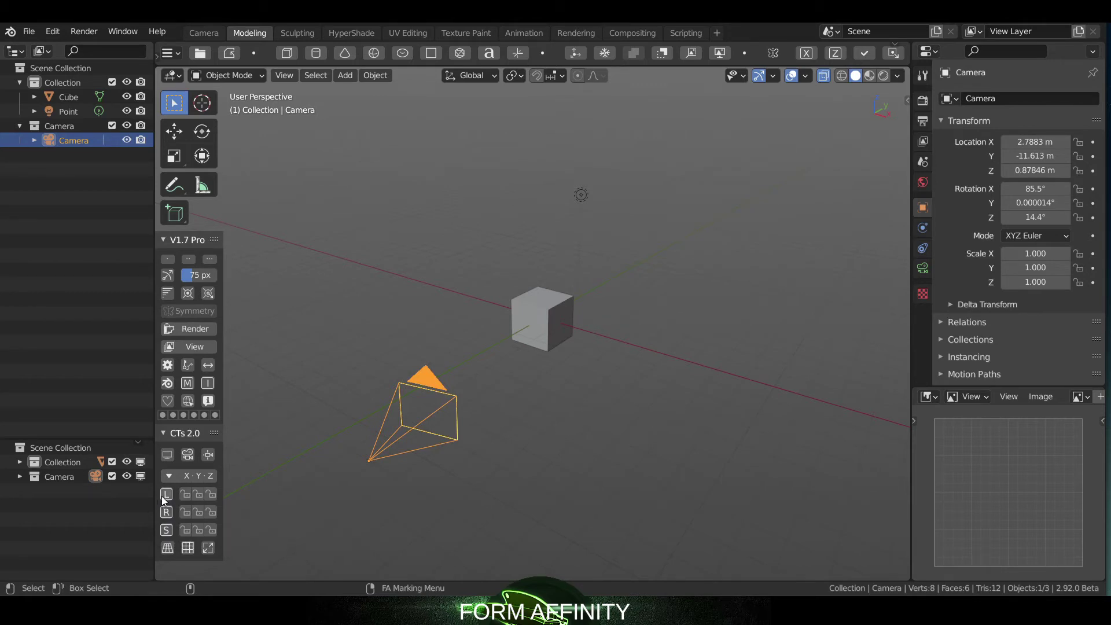
click(162, 495)
click(166, 513)
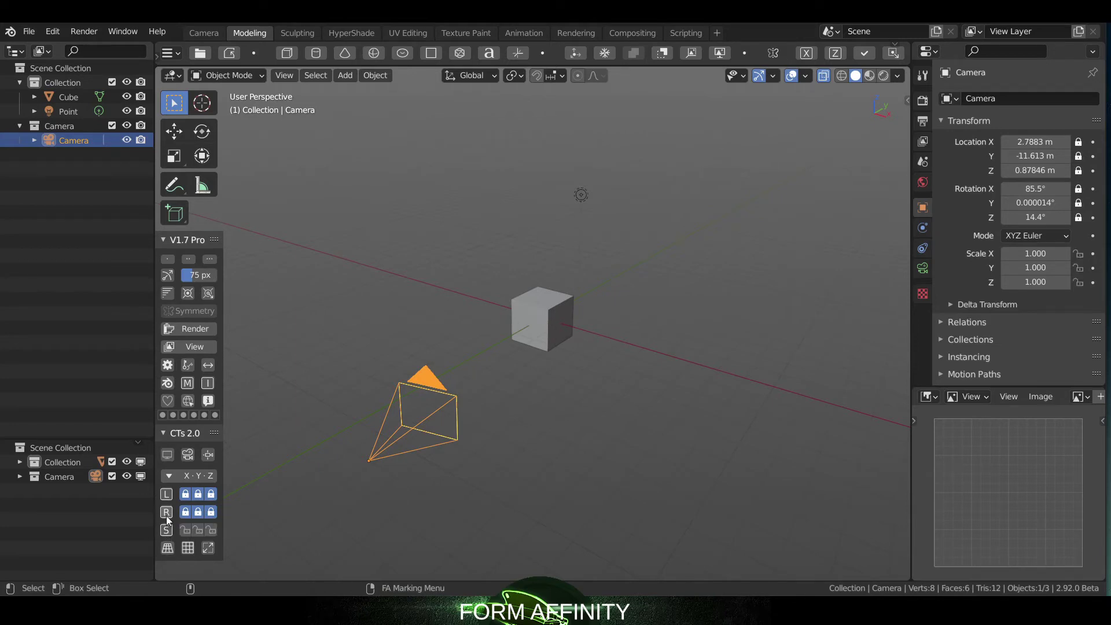
click(165, 514)
click(166, 496)
click(197, 512)
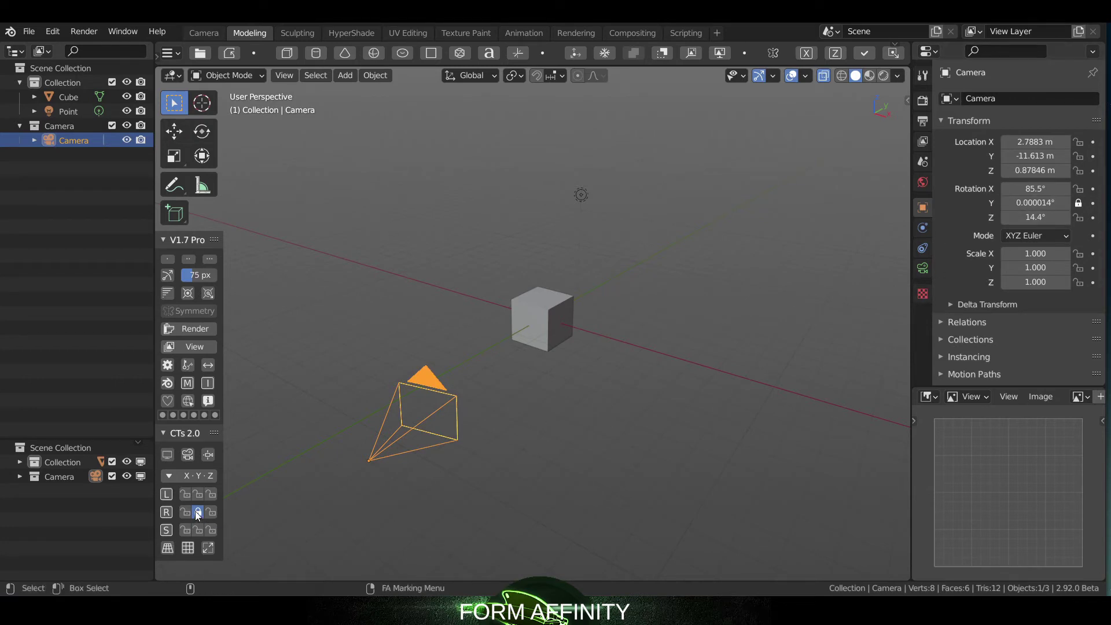
click(210, 512)
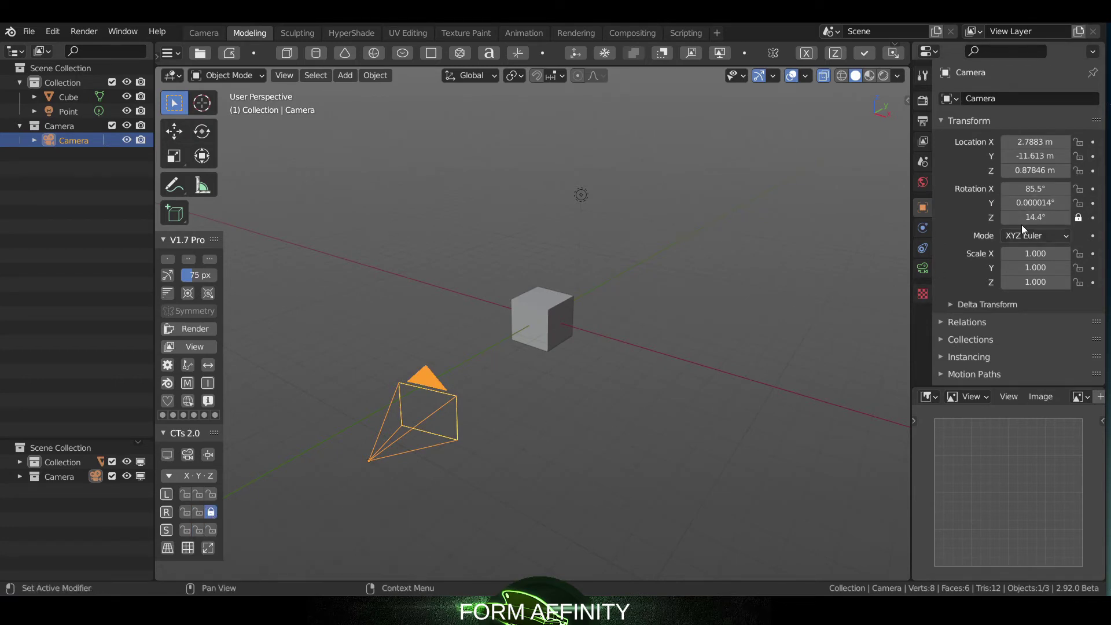
click(212, 512)
click(200, 512)
click(196, 475)
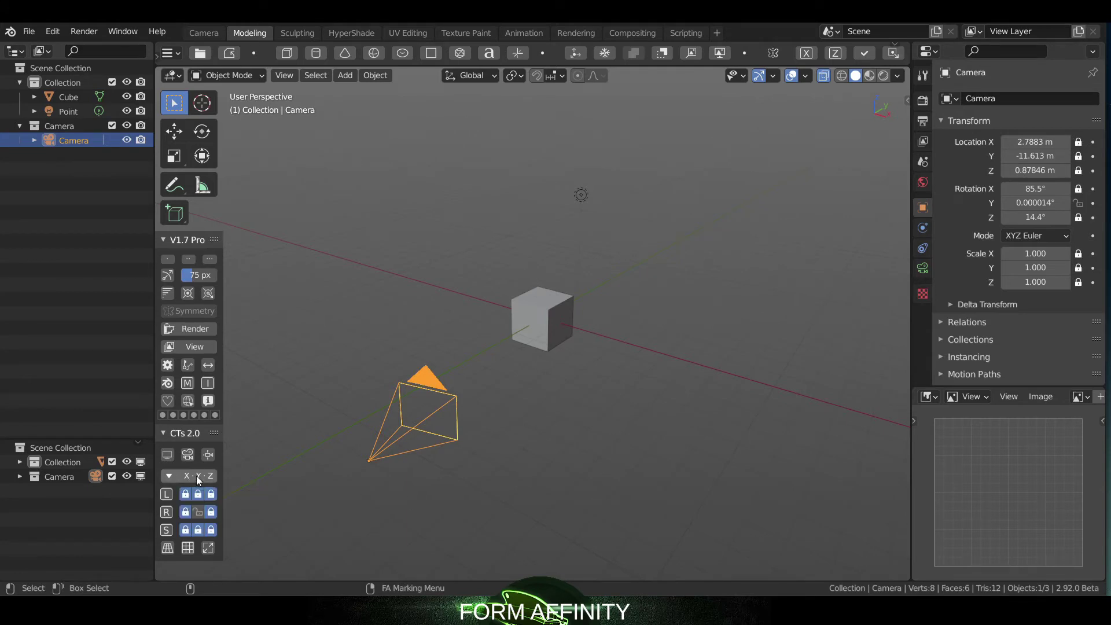
click(199, 512)
click(190, 478)
click(196, 476)
click(196, 476)
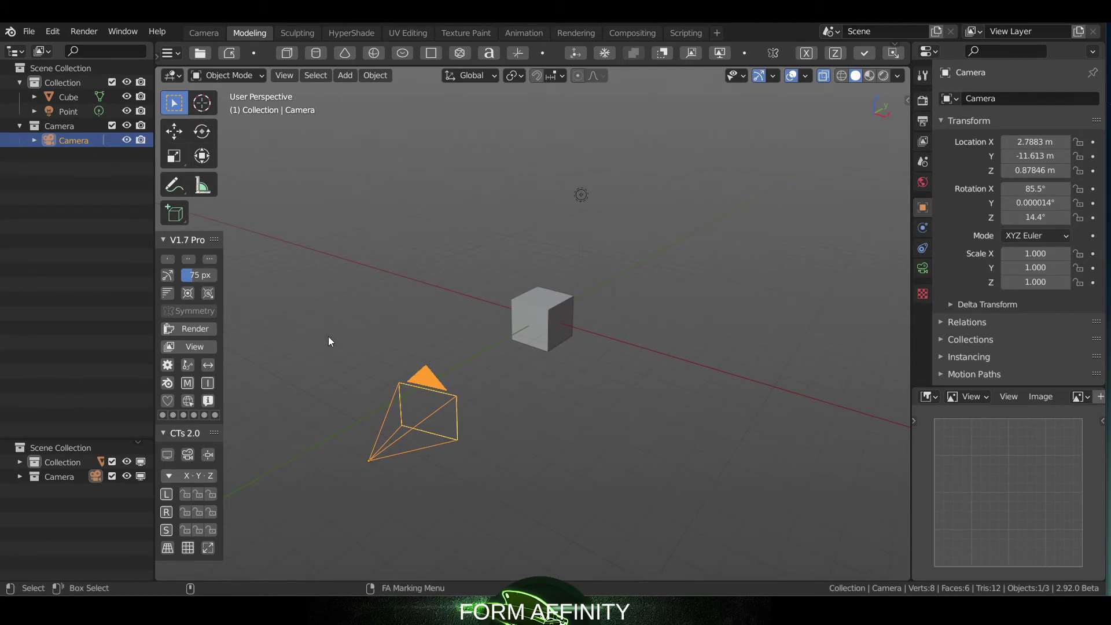
Select the cube, bring up the marking menu, and zoom in on the cube.
click(427, 253)
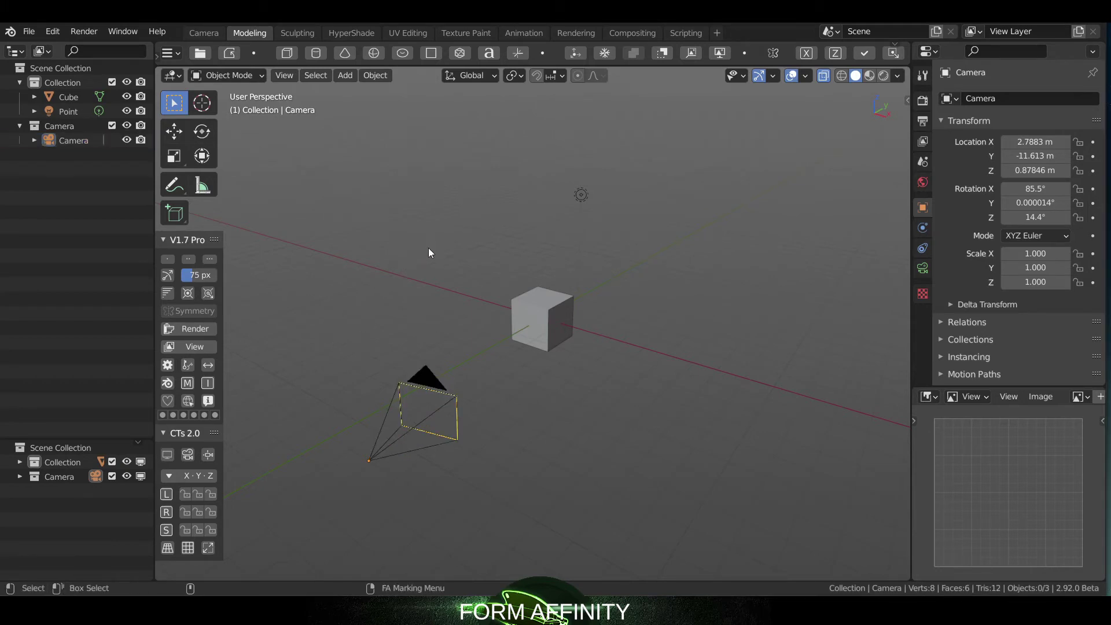
click(513, 308)
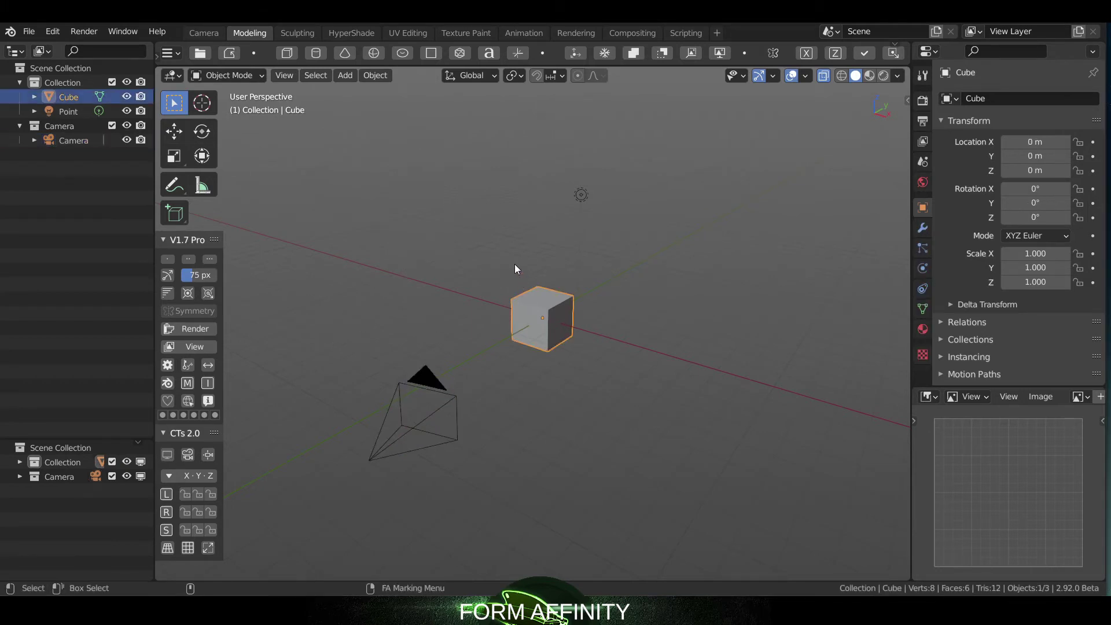
middle_drag(519, 266, 505, 252)
right_click(504, 257)
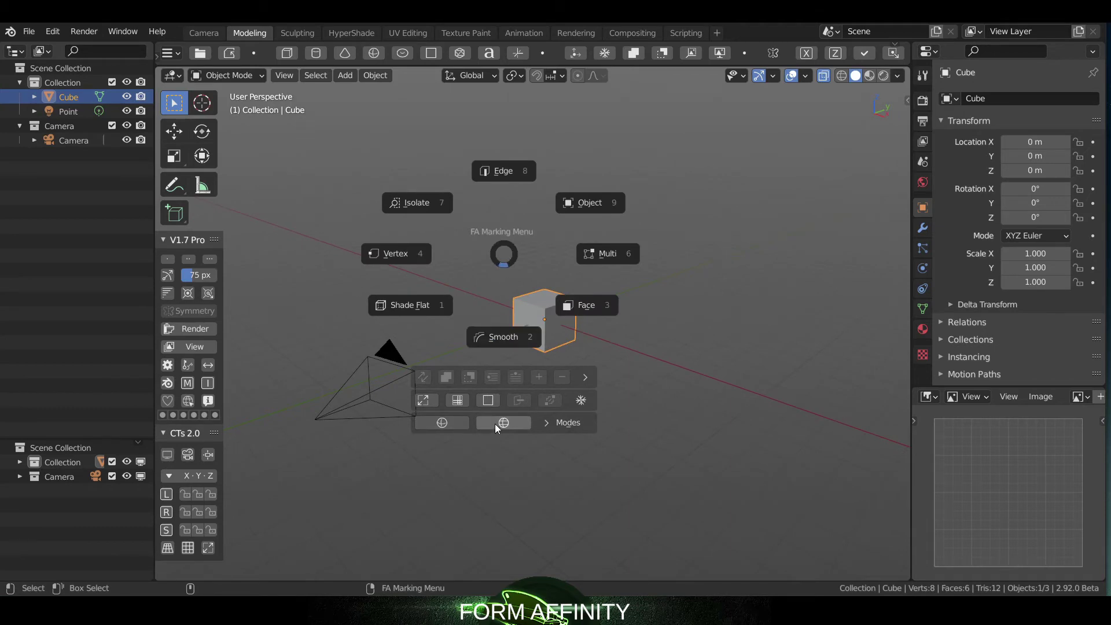
click(442, 422)
scroll(568, 324, up, 5)
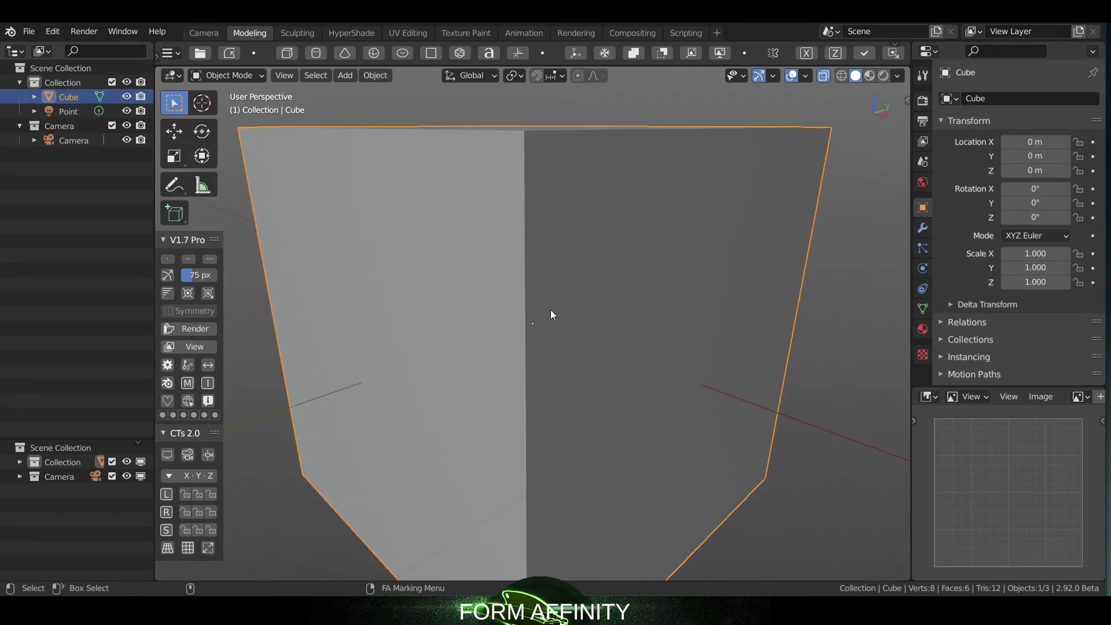
scroll(540, 305, down, 4)
Reselect the cube and open the marking menu, then dismiss it without changes.
mouse_move(527, 294)
middle_down()
mouse_move(537, 280)
mouse_move(516, 304)
middle_up()
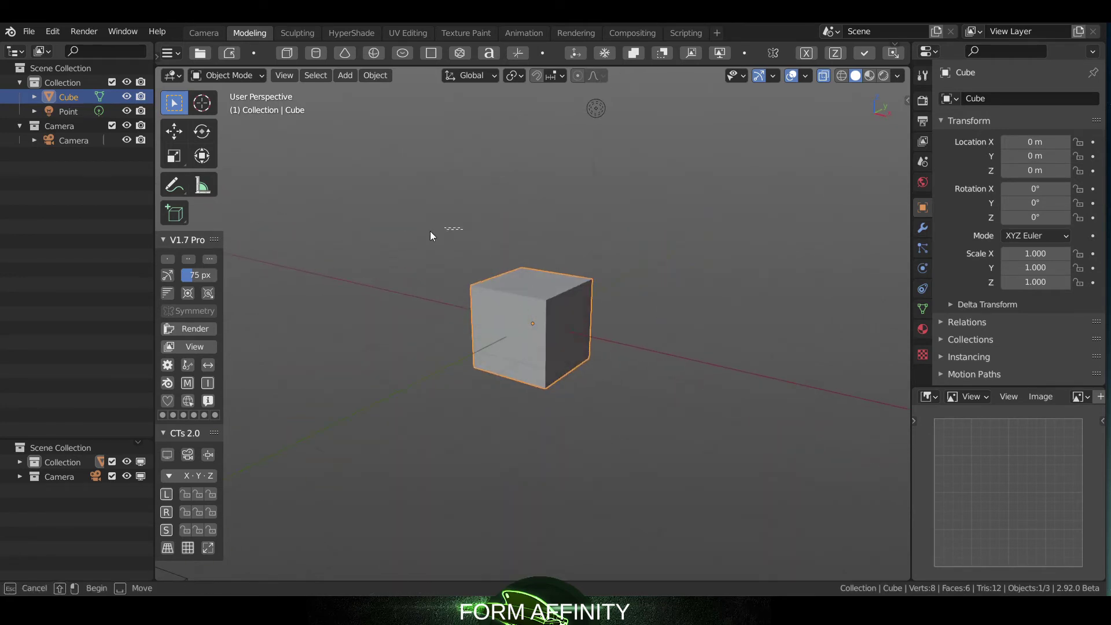
click(406, 234)
click(533, 284)
right_click(533, 284)
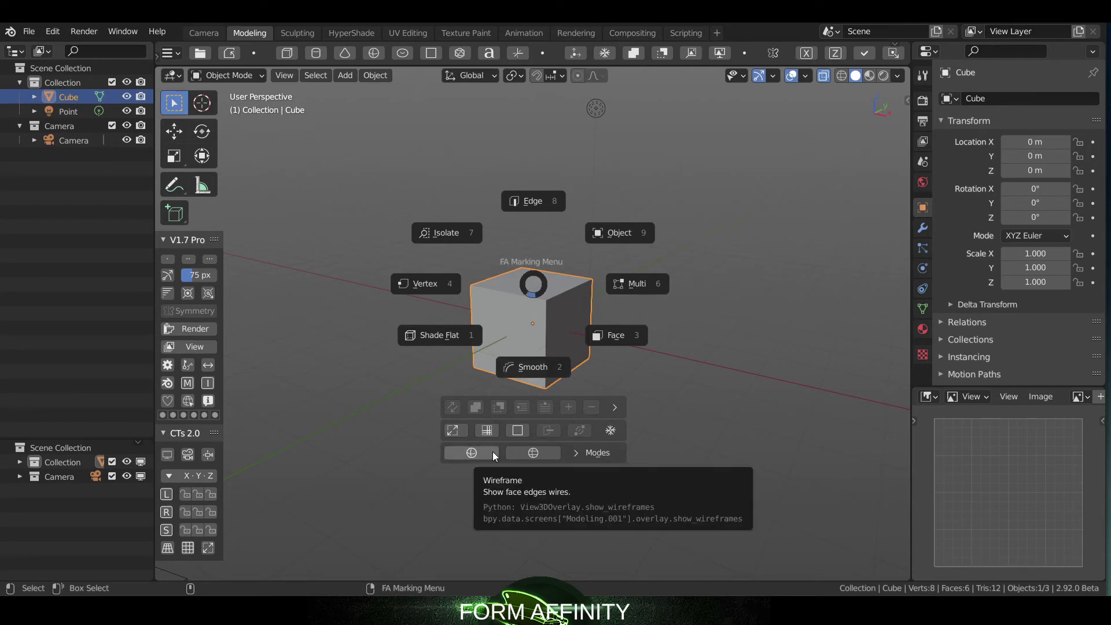
click(533, 283)
Copy and paste the cube, sliding Cube.001 about 3.185 m along X.
key(ctrl+c)
key(ctrl+v)
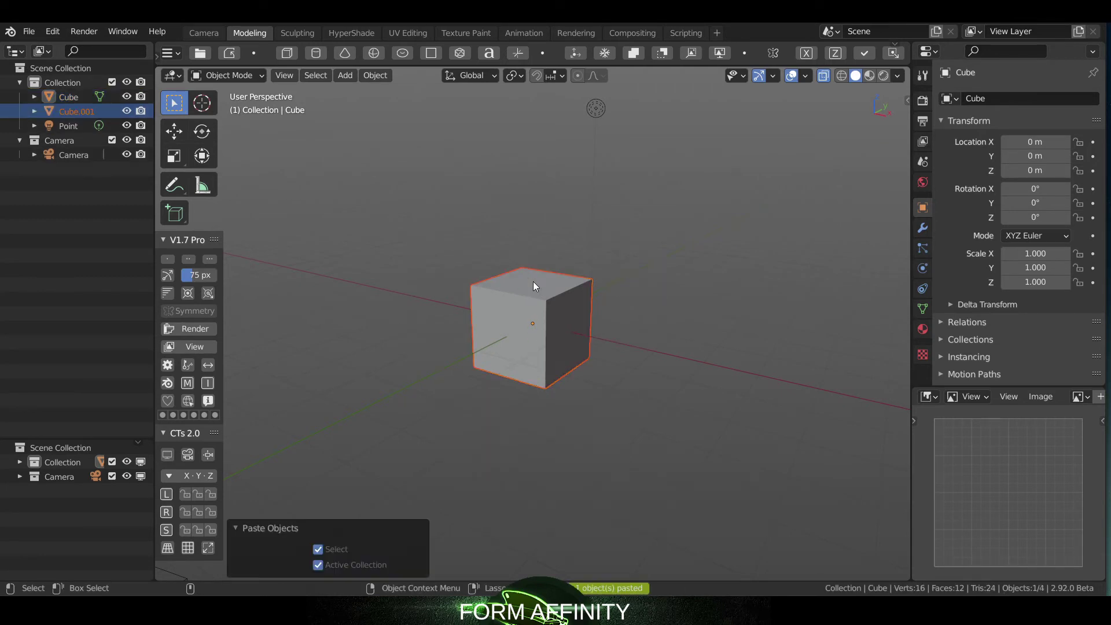
drag(575, 331, 709, 359)
key(w)
click(560, 320)
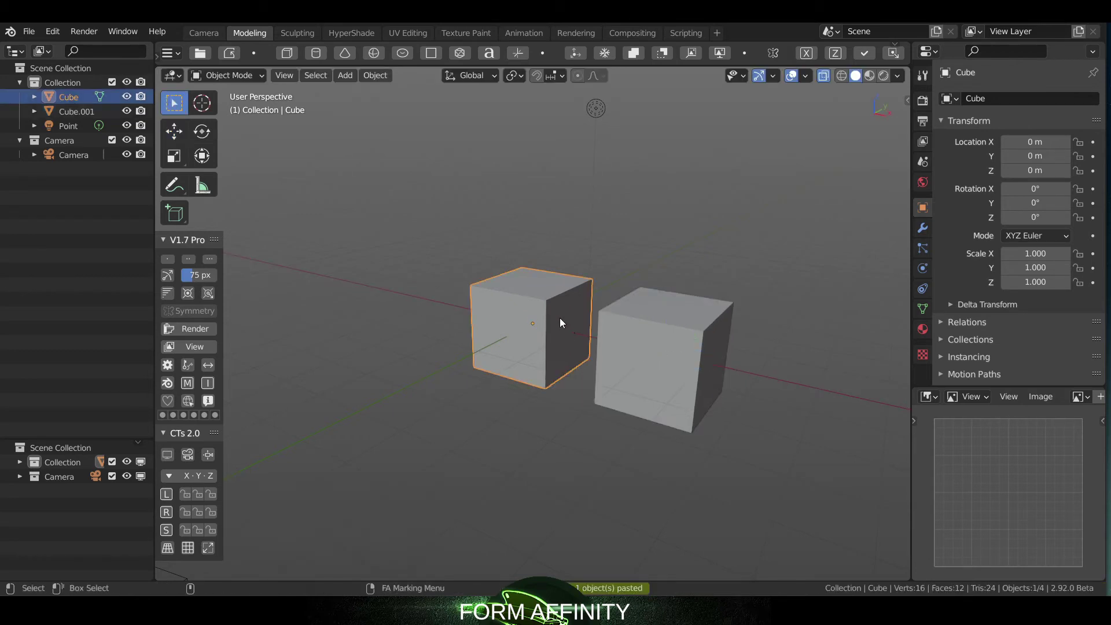
right_click(533, 300)
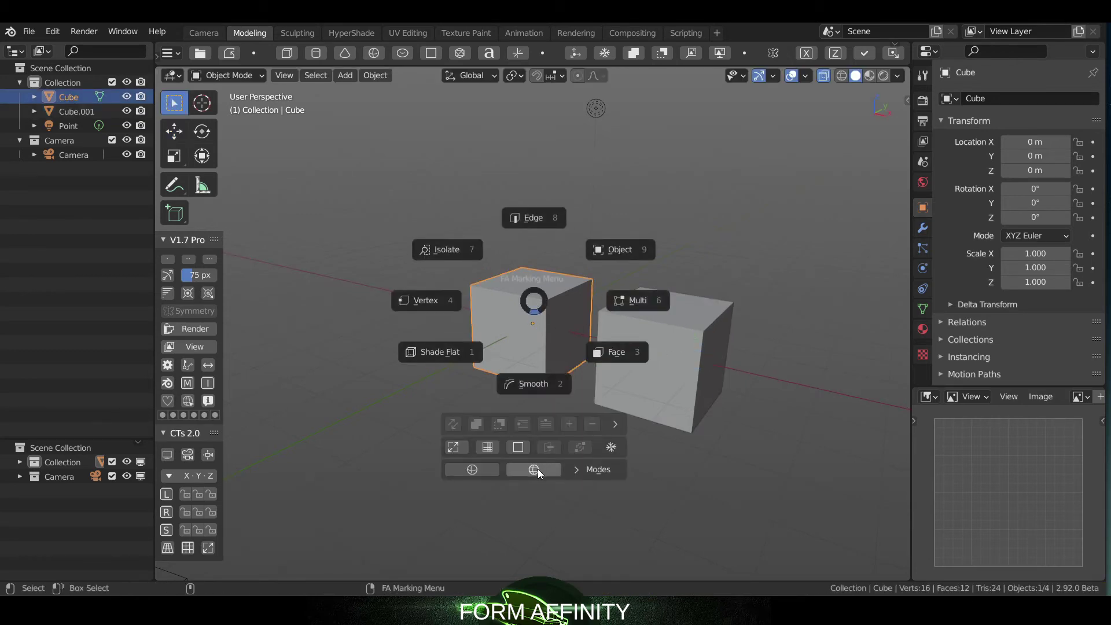
Orbit around both cubes and bring up the marking menu on Cube.001.
key(Escape)
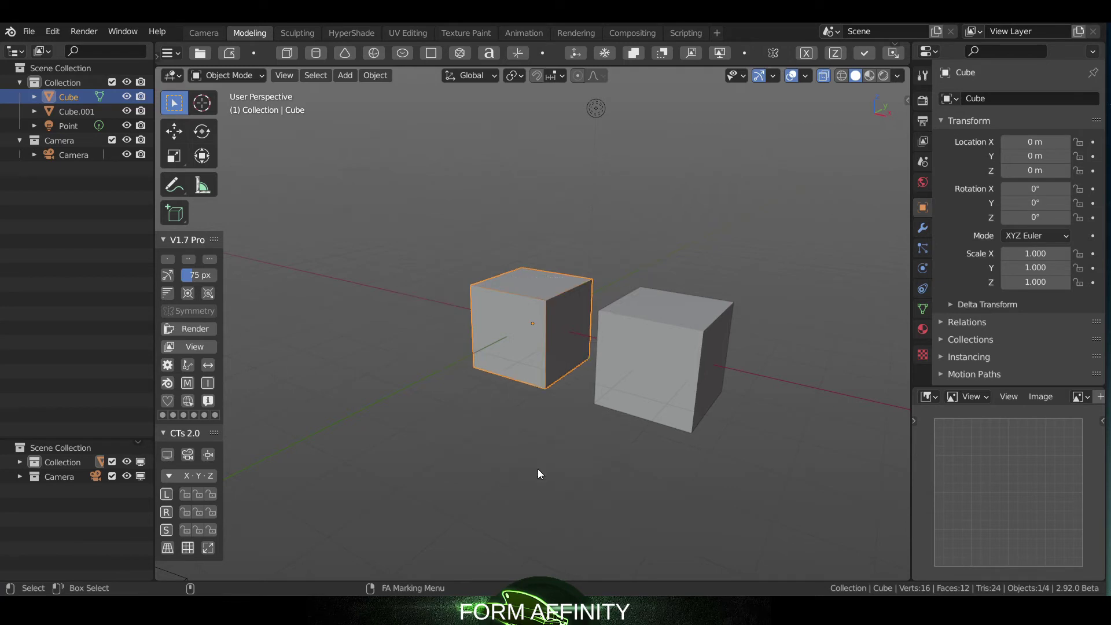
click(387, 367)
middle_drag(387, 366, 480, 349)
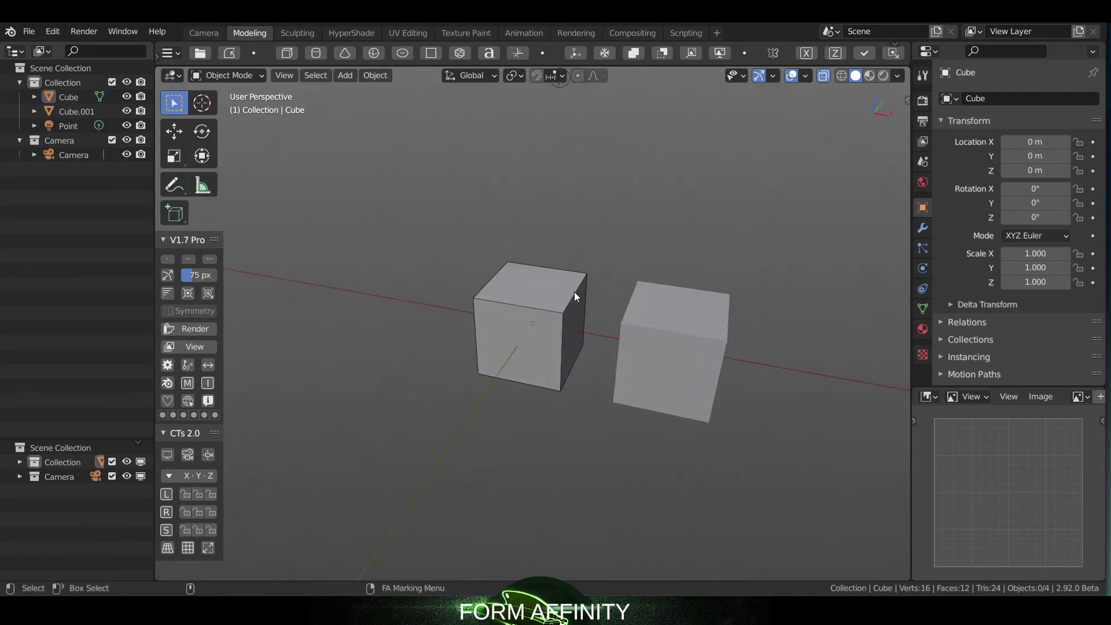
click(705, 325)
right_click(705, 325)
key(Escape)
Turn on wireframe edges for the original cube from the marking menu's bottom row.
middle_drag(656, 346, 648, 298)
right_click(647, 293)
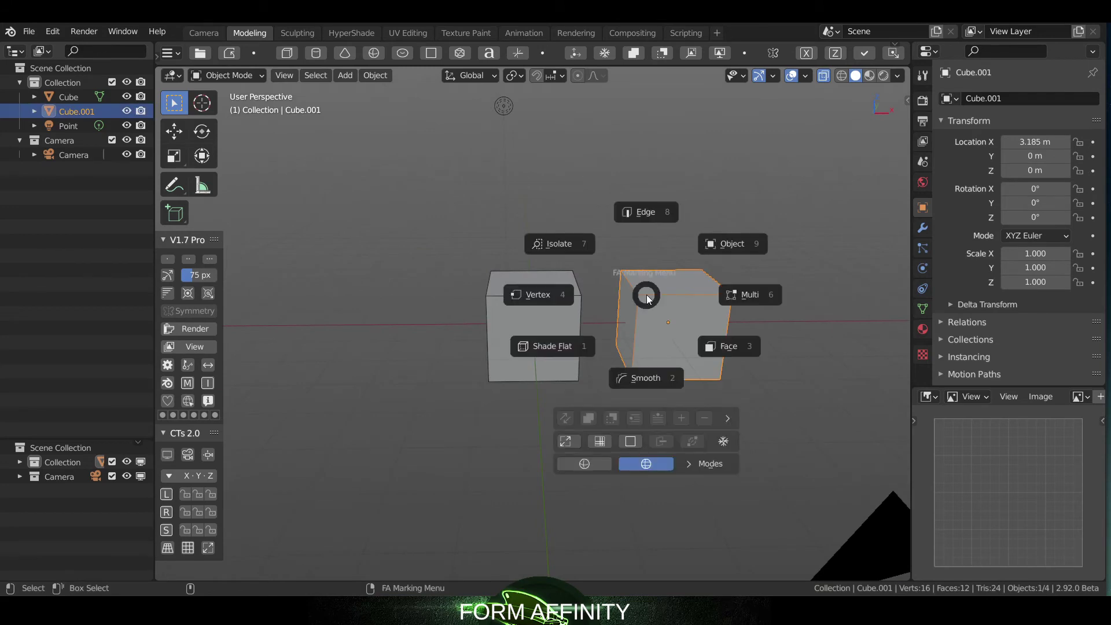
click(654, 464)
click(515, 339)
right_click(515, 343)
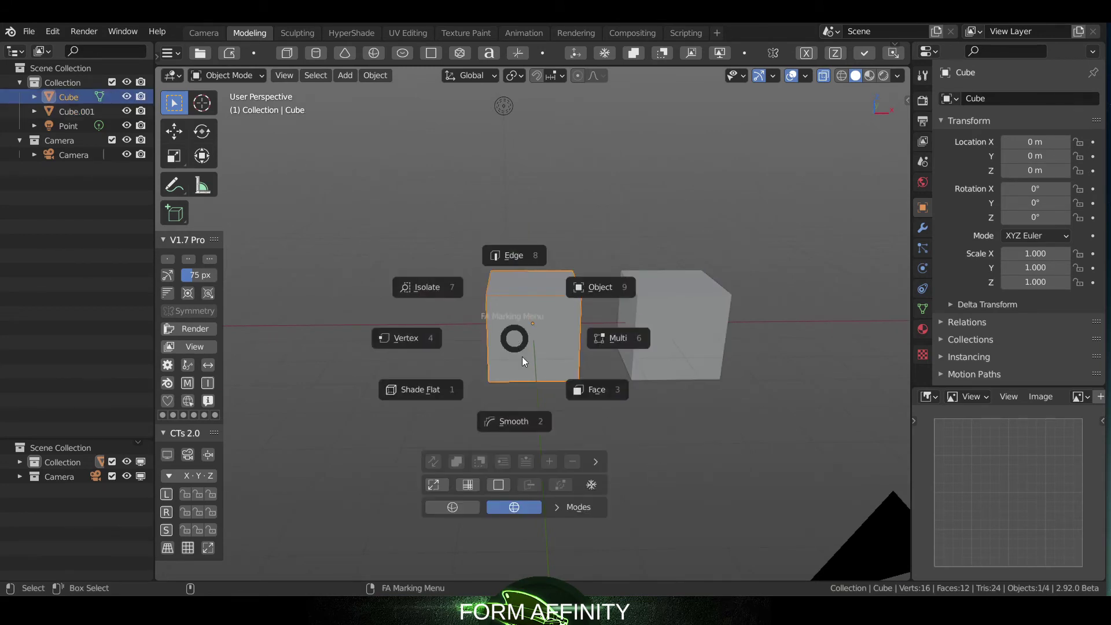
click(528, 511)
Toggle the cube's wireframe display off again and orbit to a new angle.
click(580, 227)
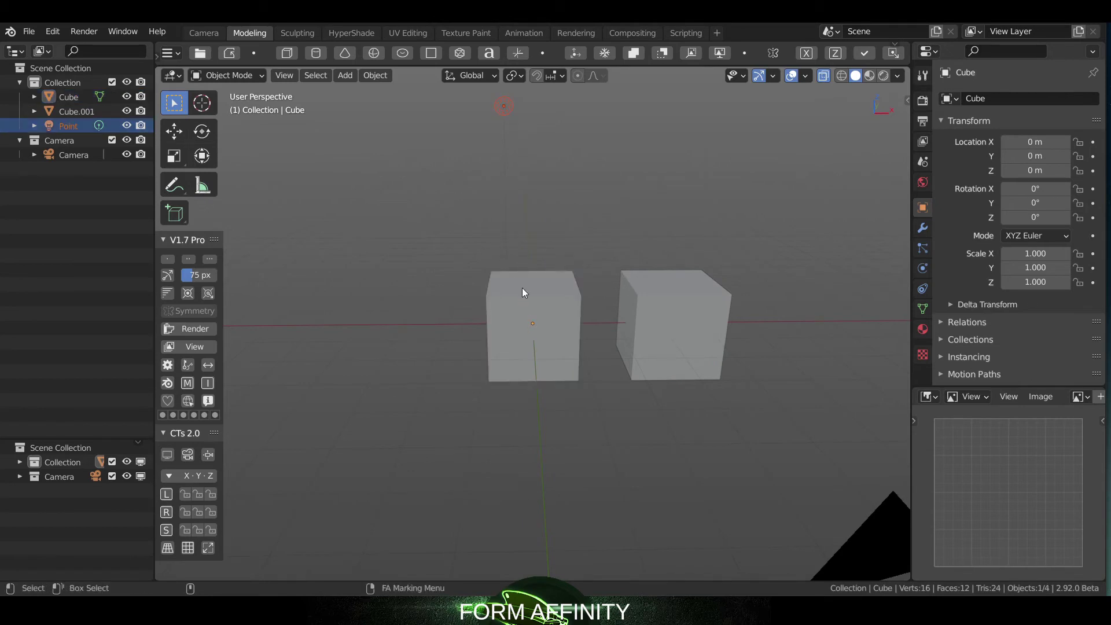
click(563, 287)
right_click(567, 280)
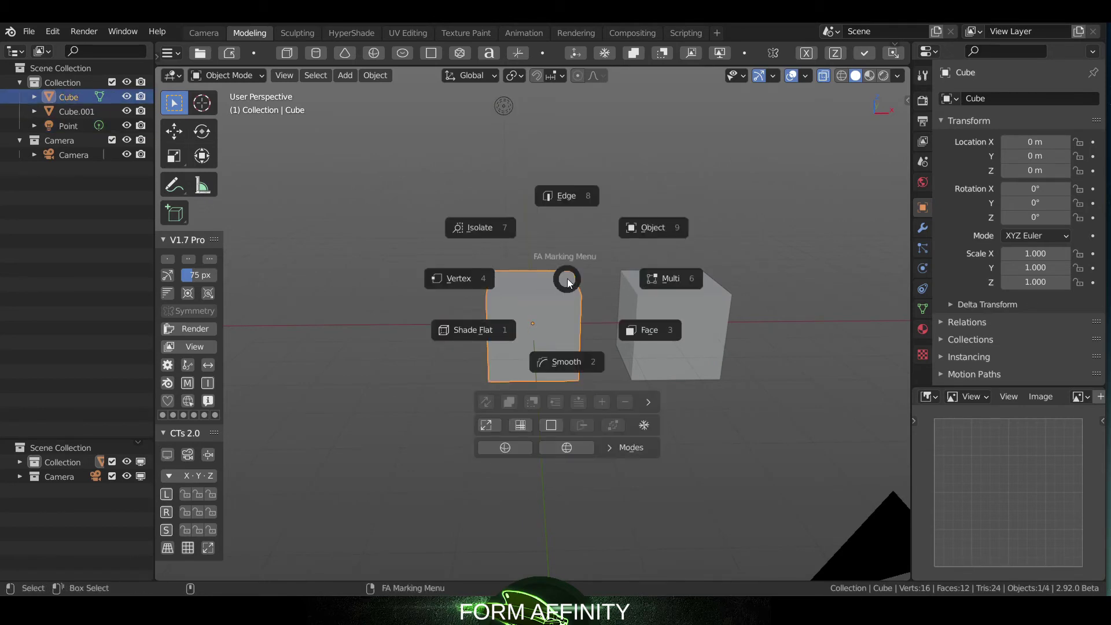
click(506, 453)
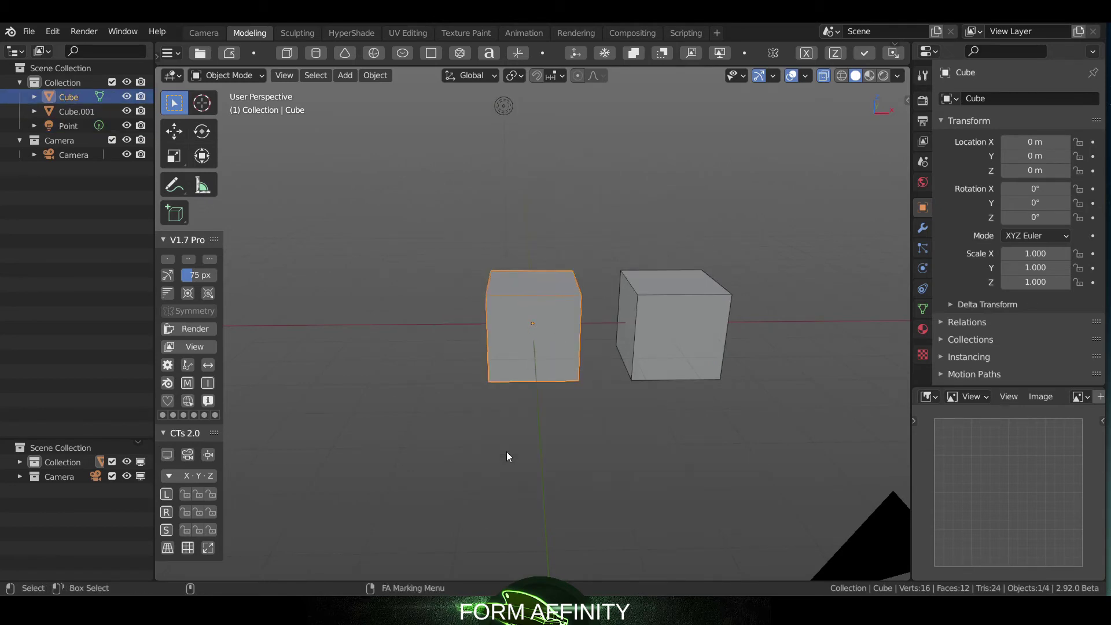
click(556, 234)
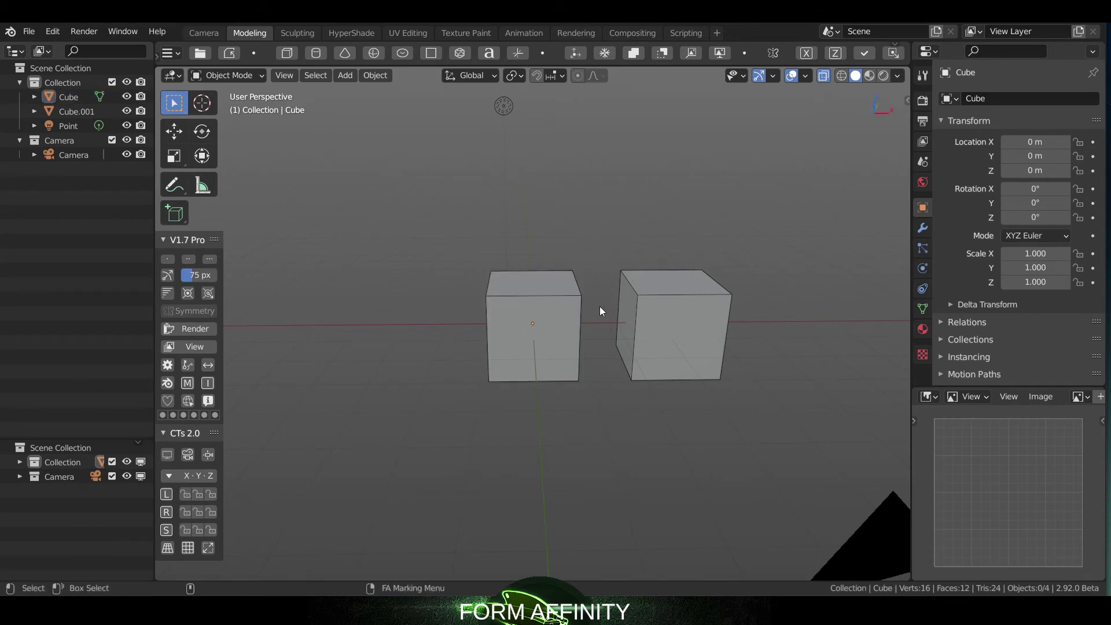
middle_drag(581, 307, 518, 197)
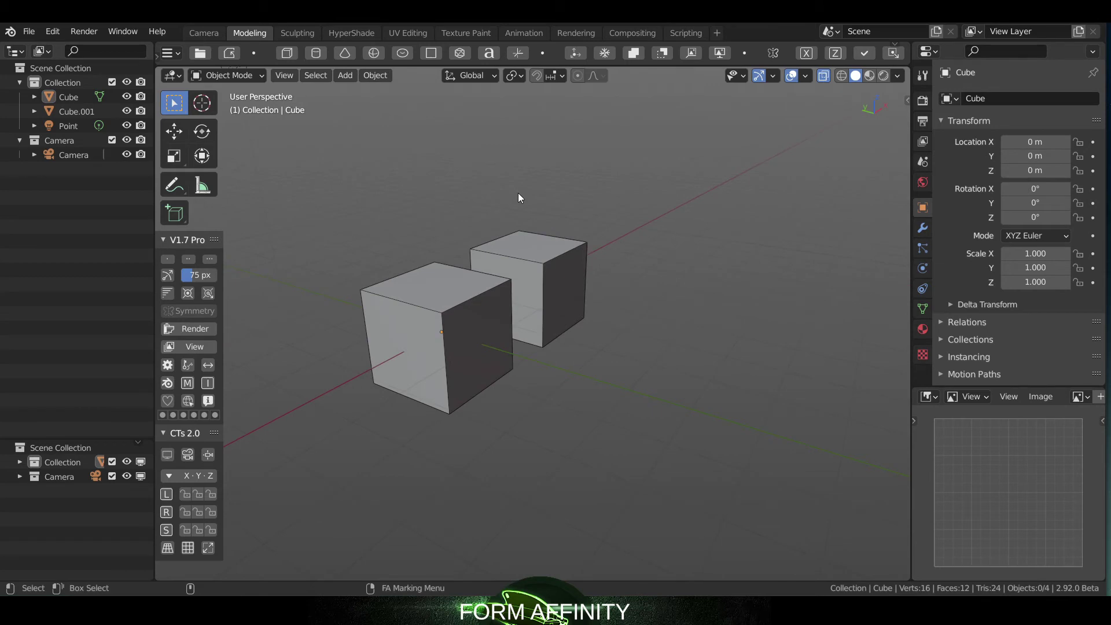
middle_drag(414, 213, 485, 213)
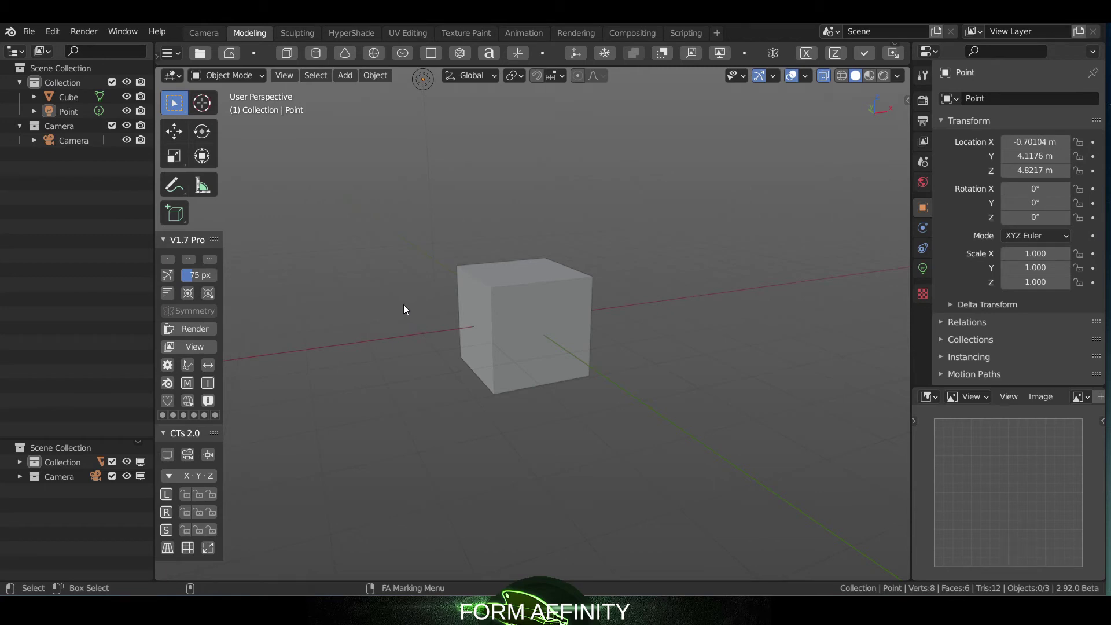
Select the cube in Move mode, edit its pivot, and enable vertex snapping.
click(557, 271)
click(174, 131)
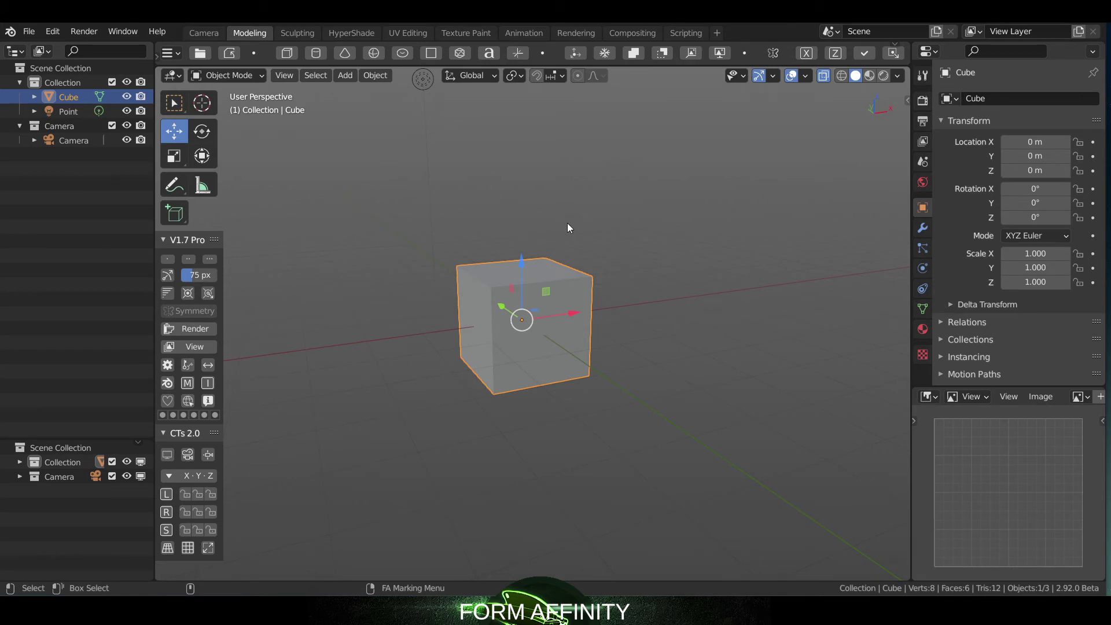
key(shift+d)
click(541, 197)
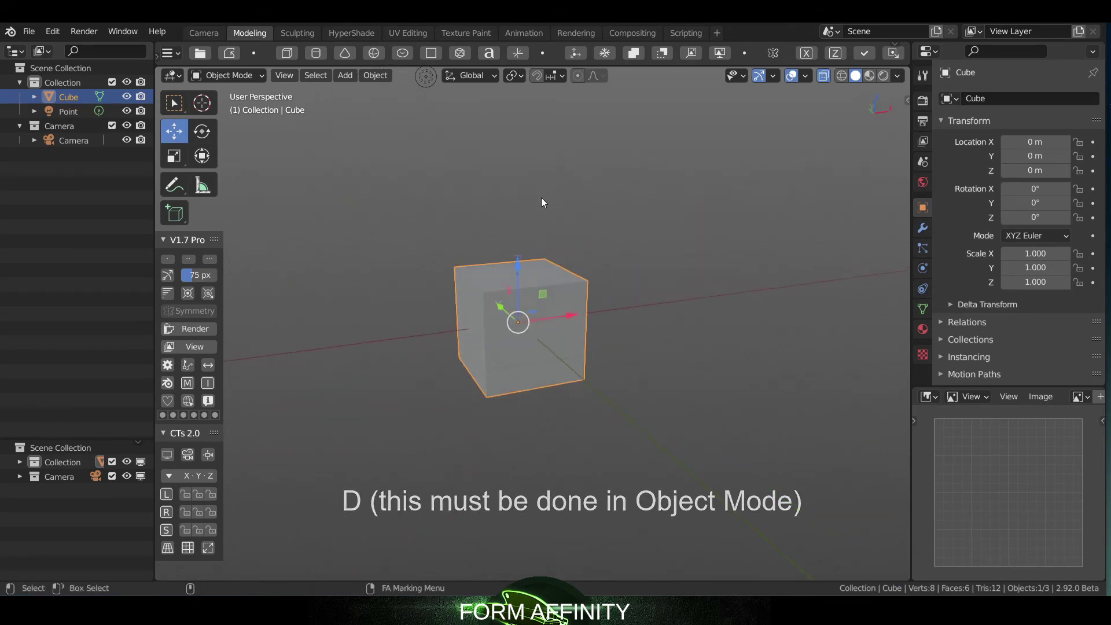
key(shift+Tab)
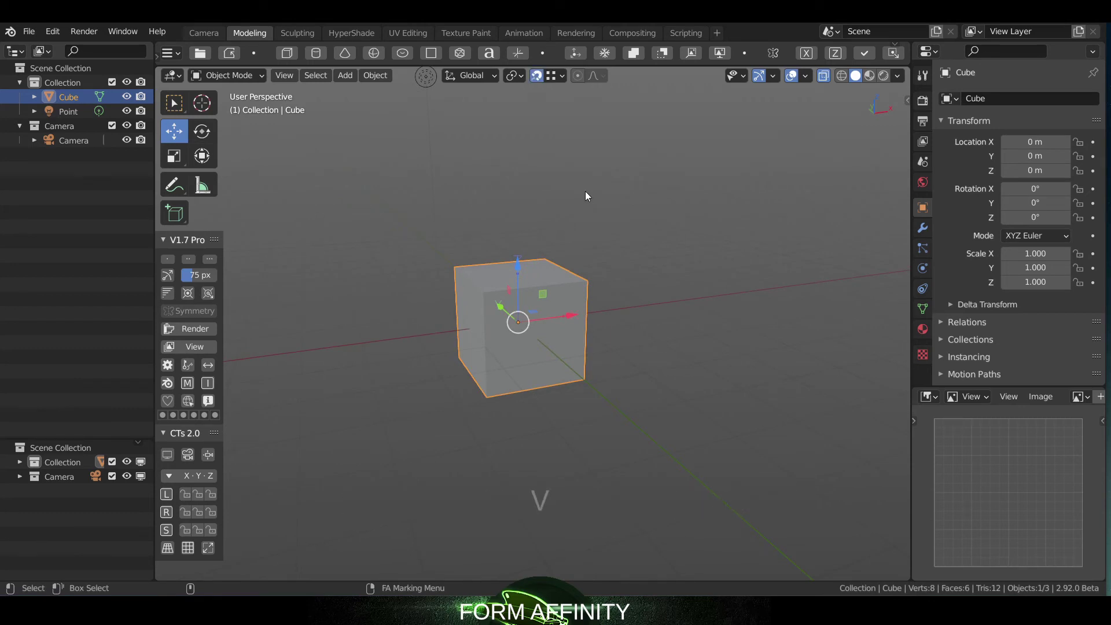
click(553, 75)
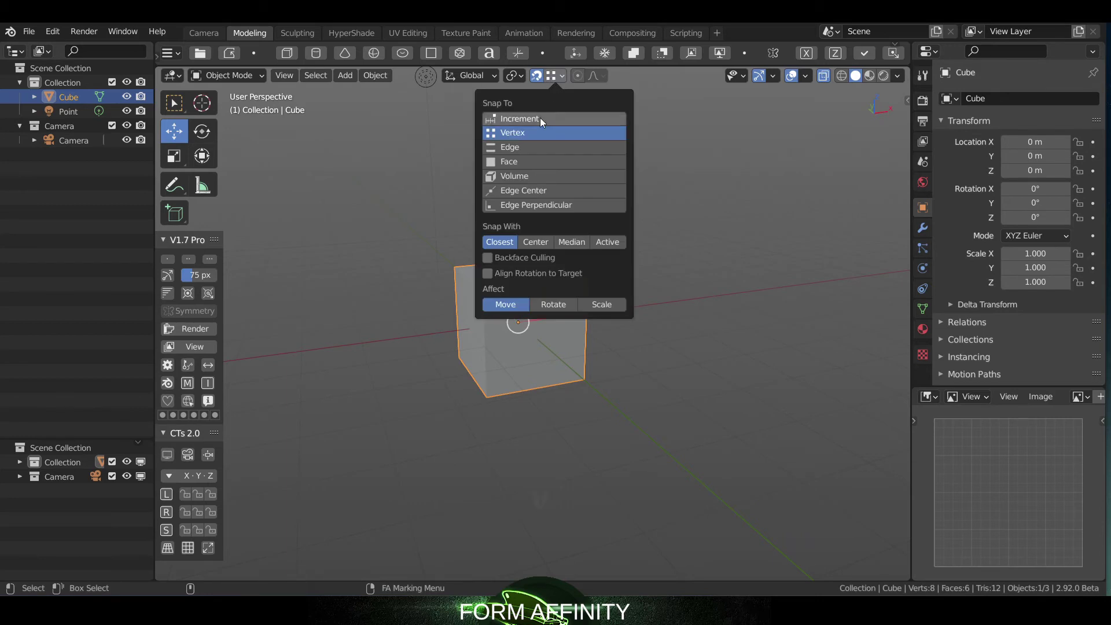
click(552, 72)
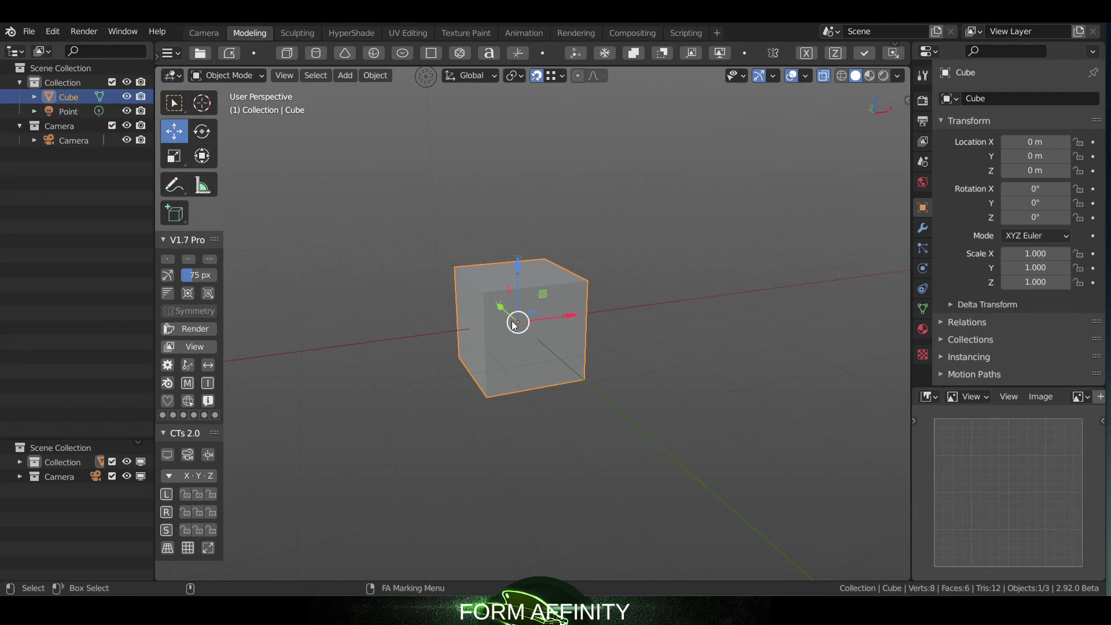
Snap the cube to location 1 m, 1 m, 1 m.
drag(527, 317, 487, 292)
middle_drag(540, 251, 415, 256)
drag(414, 256, 526, 280)
mouse_move(525, 280)
middle_down()
mouse_move(443, 338)
mouse_move(533, 273)
mouse_move(524, 291)
middle_up()
Move the cube 2 m along negative X, snapping it to 1 m, -1 m, 1 m.
drag(524, 290, 428, 292)
middle_drag(353, 304, 592, 251)
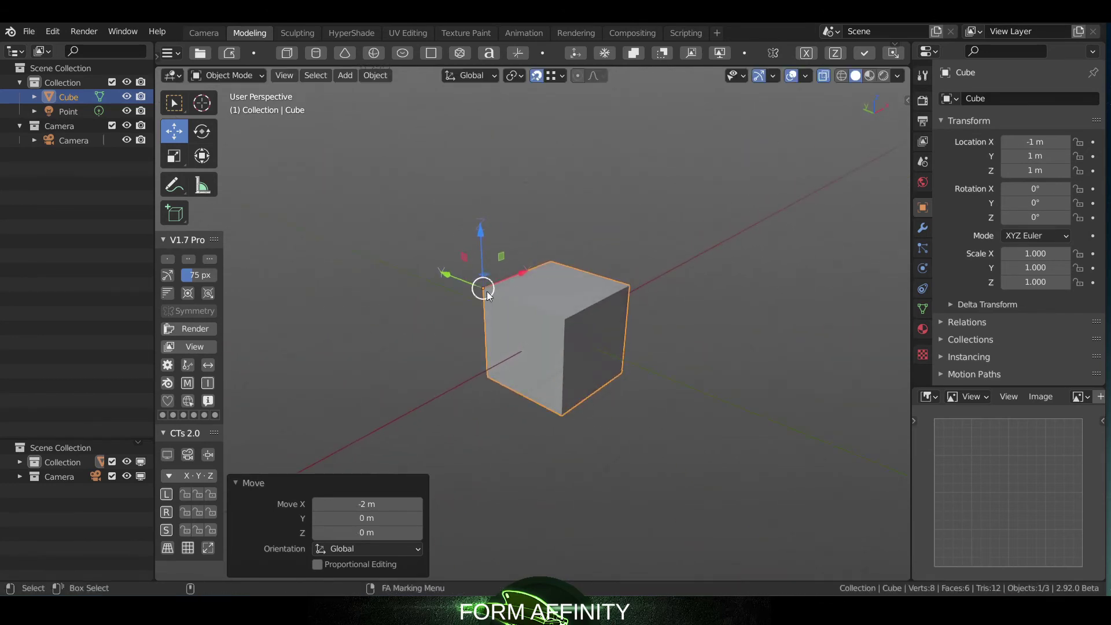
drag(484, 285, 629, 284)
middle_drag(550, 224, 421, 228)
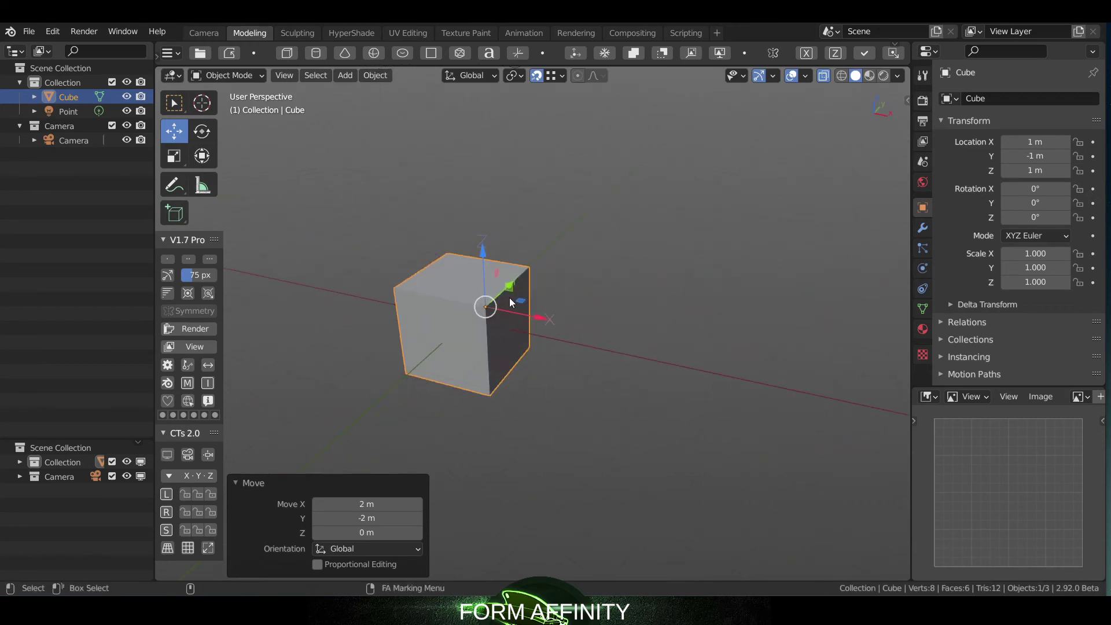
key(w)
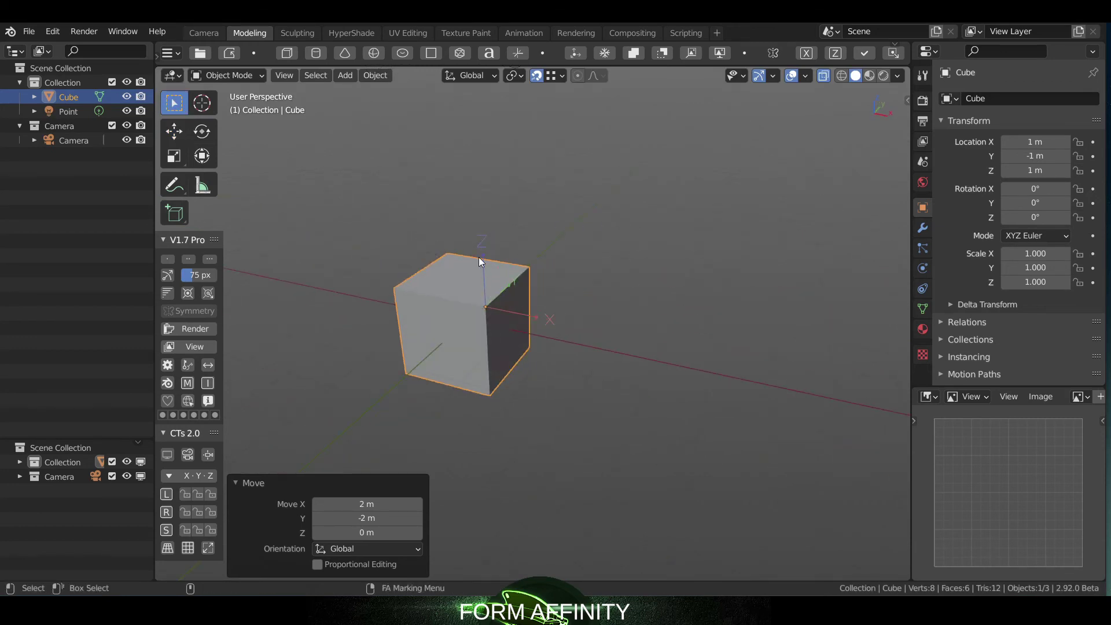
key(w)
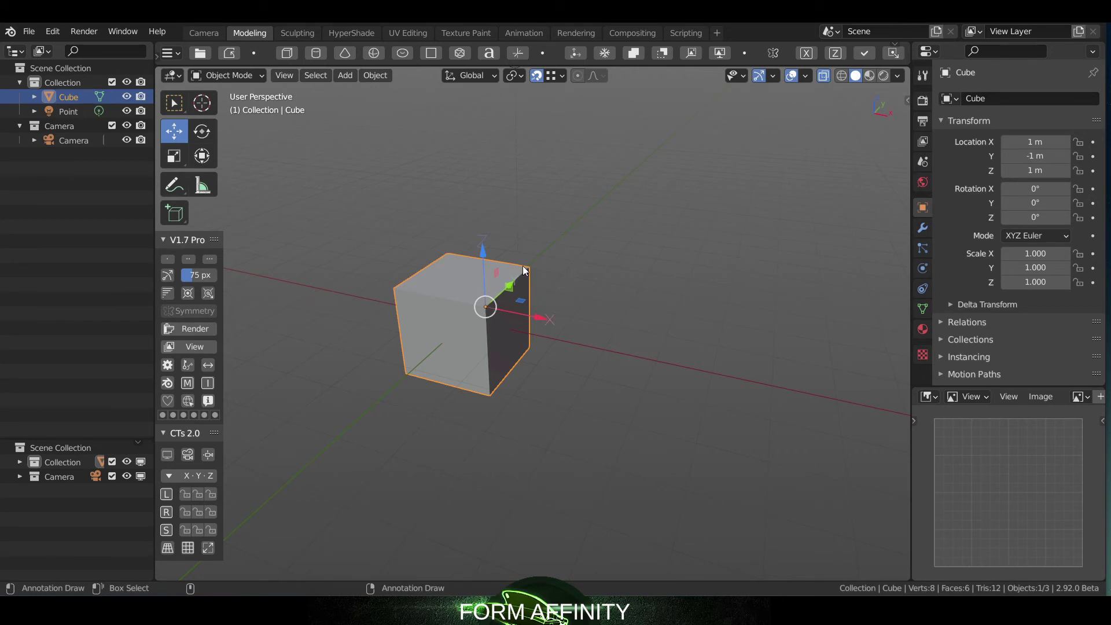
middle_drag(505, 314, 545, 265)
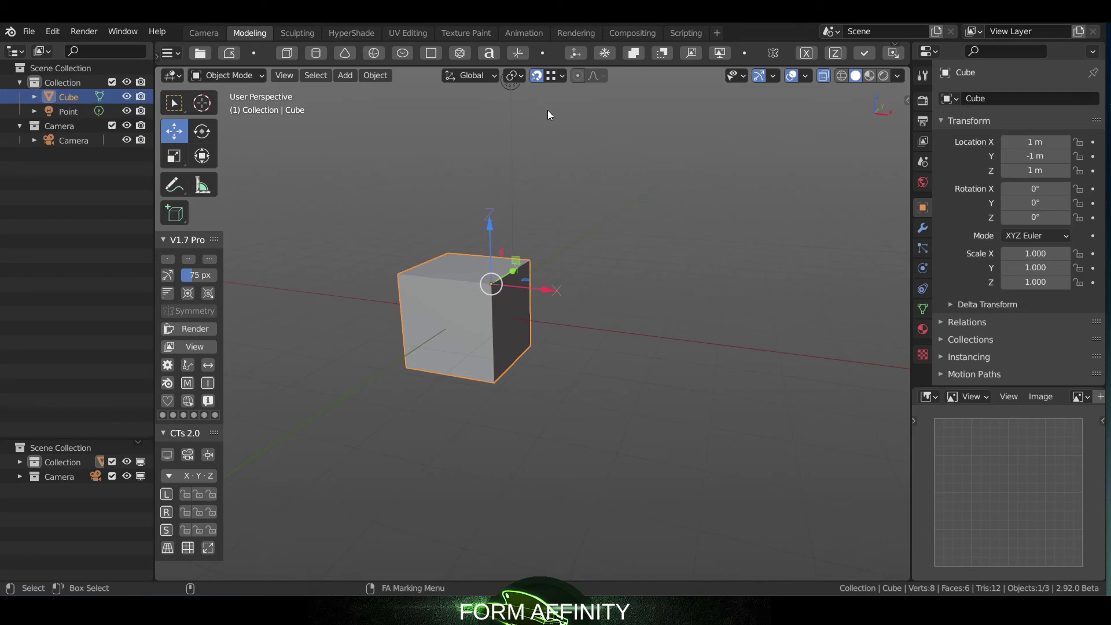
Switch the snap target to Increment and turn snapping back on.
click(554, 79)
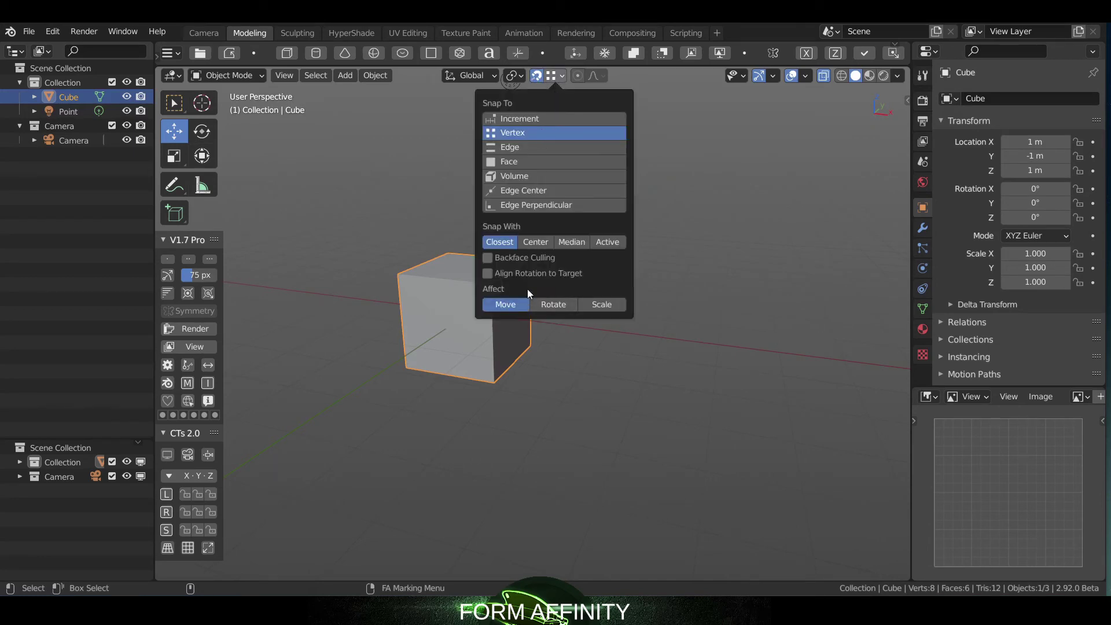
click(519, 119)
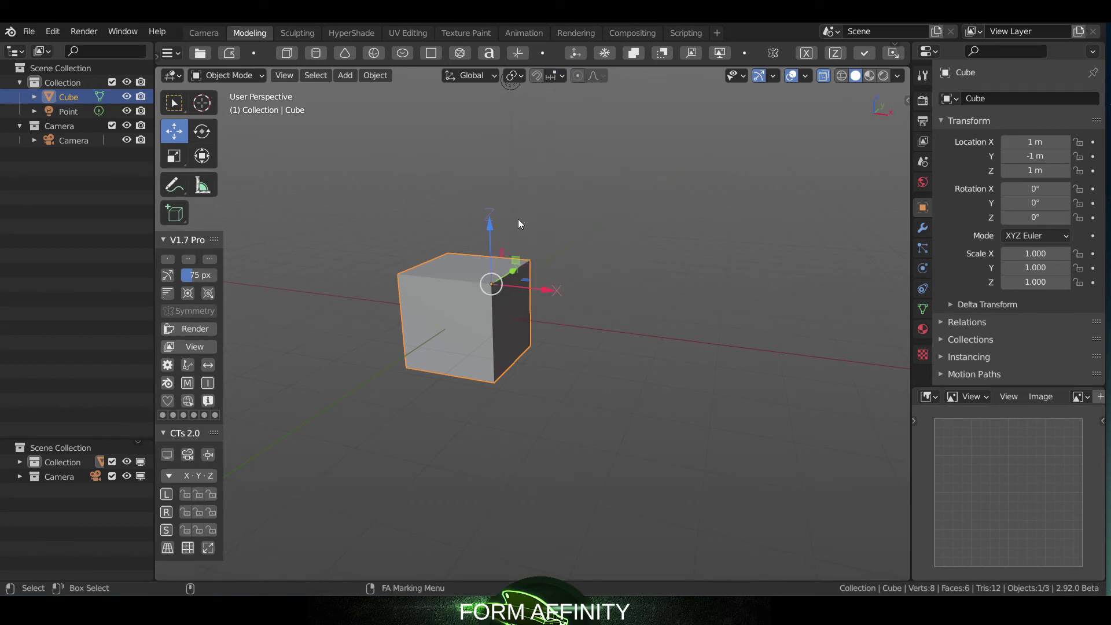
click(536, 75)
Move the cube 2 m along −X and Y, then reset its location to the origin.
drag(494, 293, 463, 232)
middle_drag(462, 232, 596, 200)
click(208, 365)
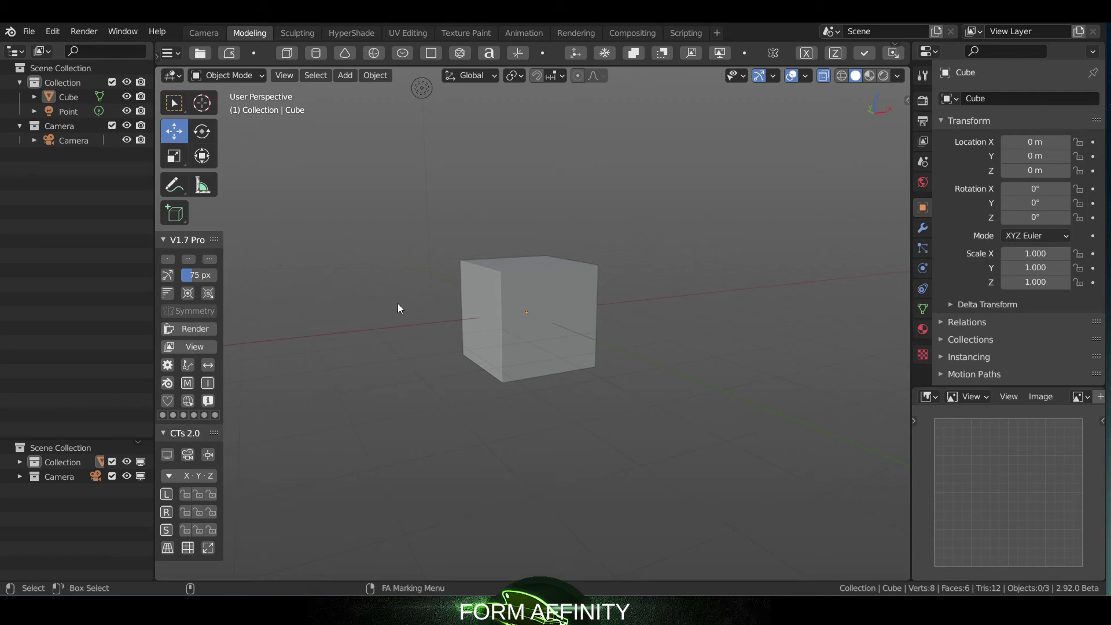
Orbit, zoom and pan around the cube to a new angle, then select the cube.
middle_drag(395, 304, 445, 246)
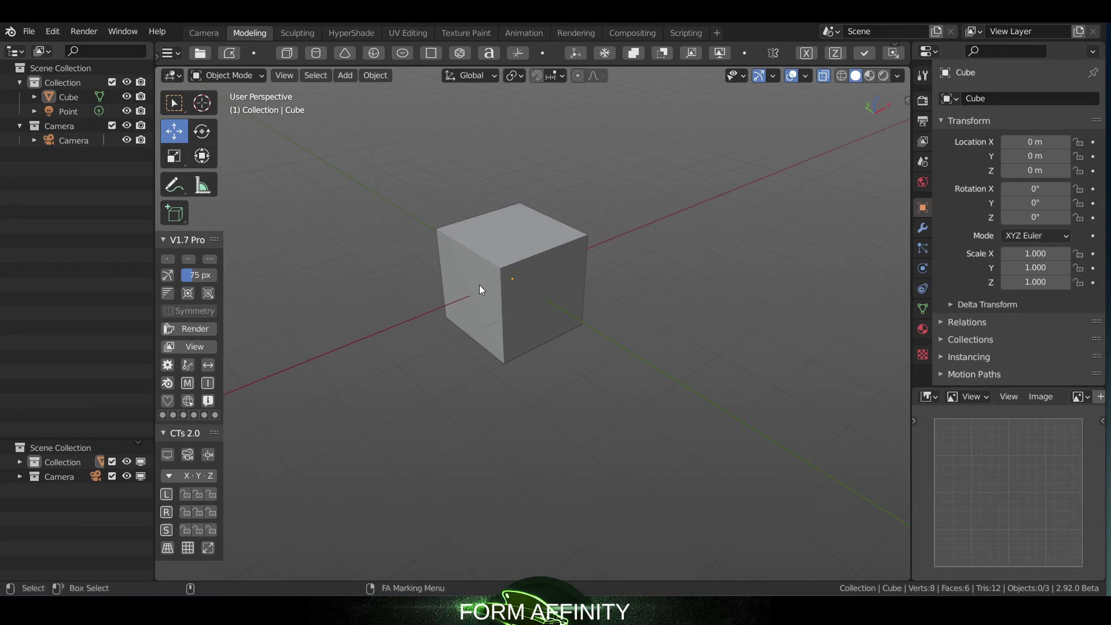
middle_drag(479, 284, 481, 256)
mouse_move(481, 257)
alt+mouse_down()
mouse_move(473, 234)
mouse_move(502, 256)
mouse_move(514, 238)
mouse_move(484, 237)
alt+mouse_up()
alt+scroll(474, 238, up, 6)
alt+scroll(474, 238, down, 6)
mouse_move(544, 215)
alt+mouse_down()
mouse_move(553, 226)
mouse_move(515, 211)
mouse_move(541, 217)
mouse_move(550, 204)
alt+mouse_up()
alt+scroll(555, 205, up, 2)
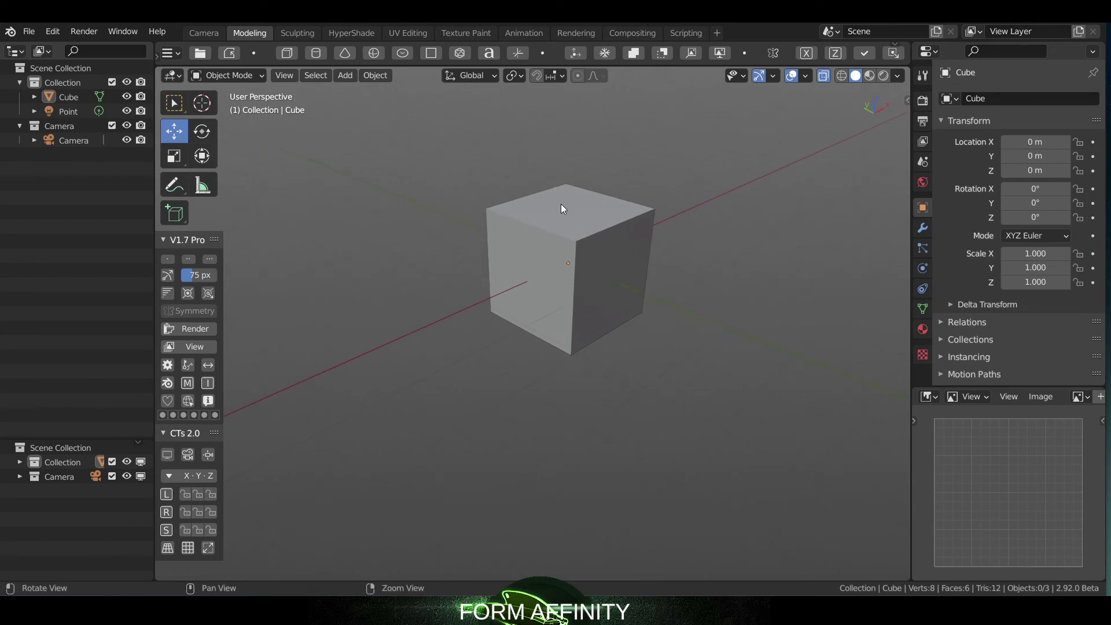
scroll(535, 242, up, 6)
scroll(535, 242, down, 11)
scroll(534, 242, up, 5)
shift+middle_drag(539, 231, 502, 247)
click(489, 245)
Delete the cube and load the Nurbs shelf.
key(Delete)
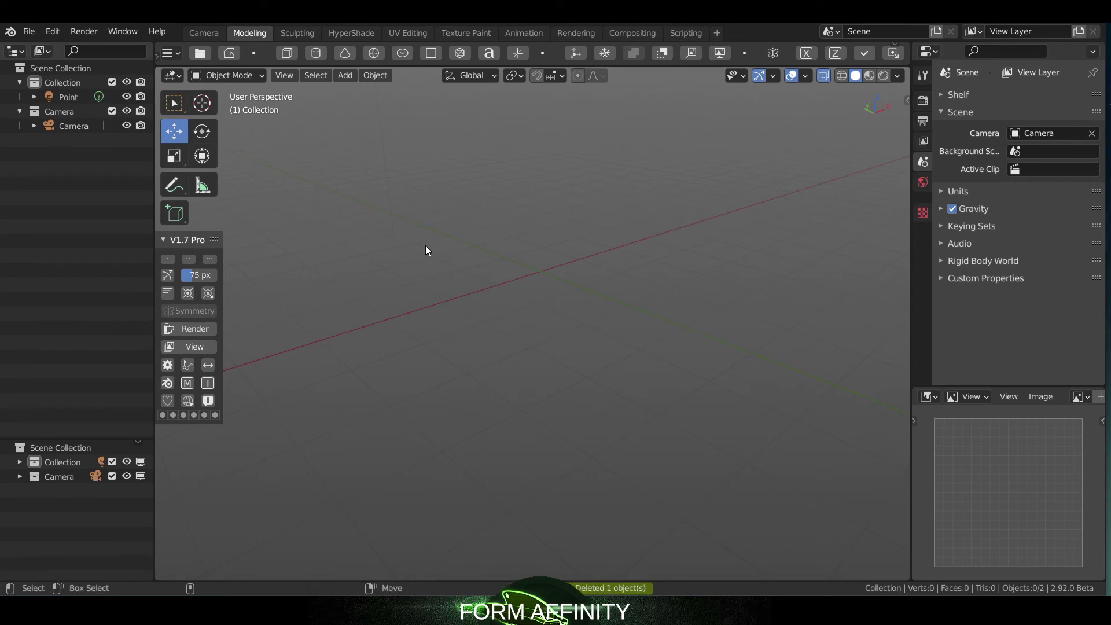
key(shift+a)
mouse_move(426, 247)
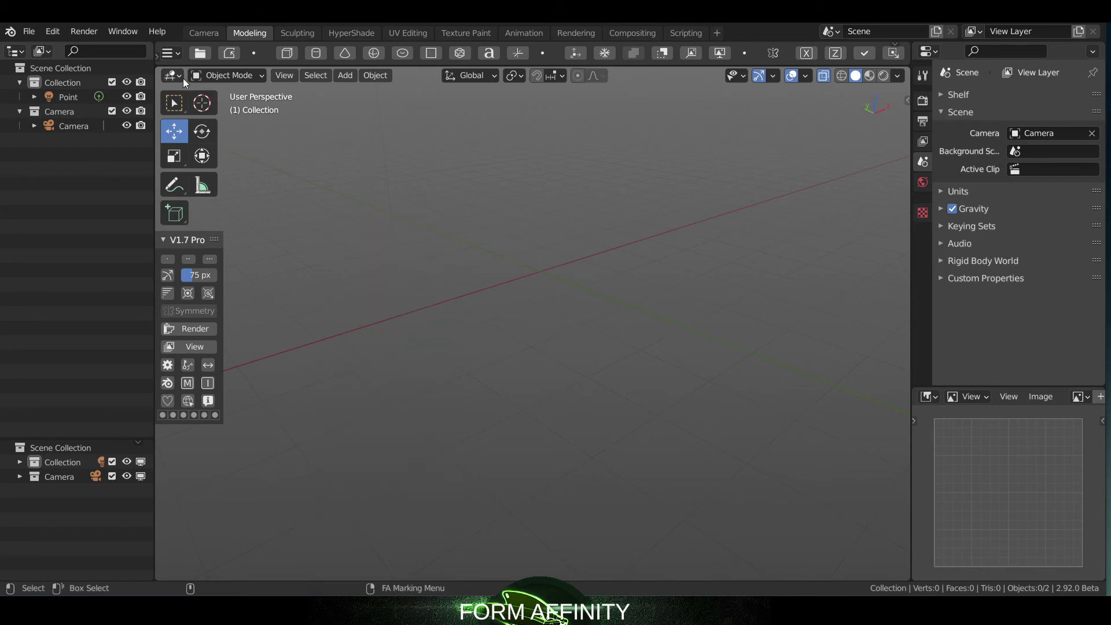
click(175, 56)
click(186, 140)
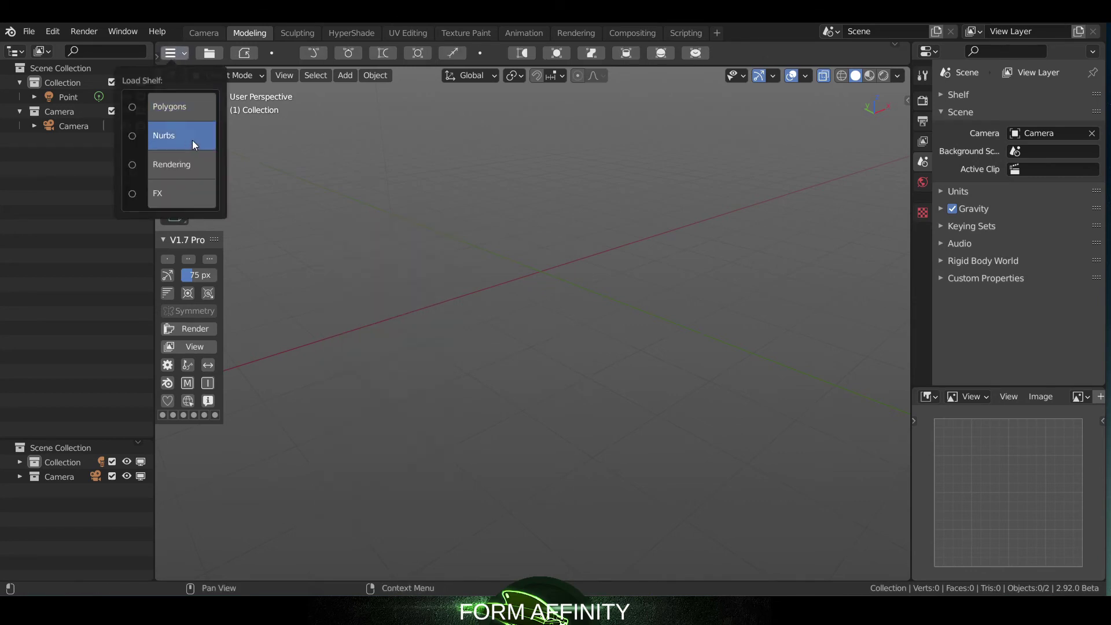
Add a NURBS circle, enter vertex editing, and frame the view on its top control point.
click(417, 53)
key(w)
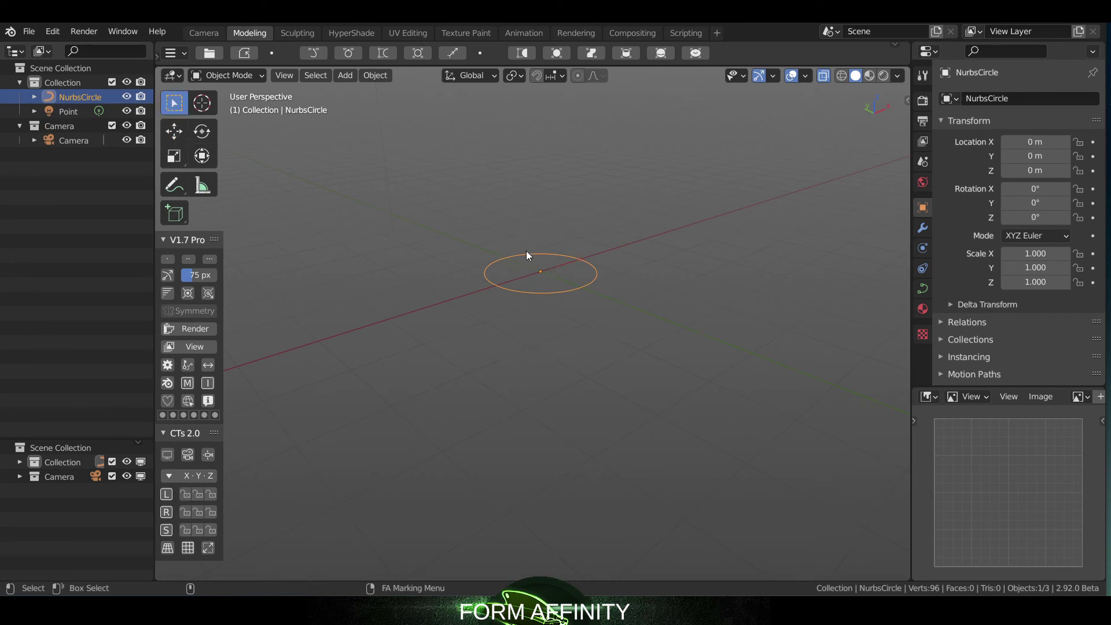
right_click(502, 261)
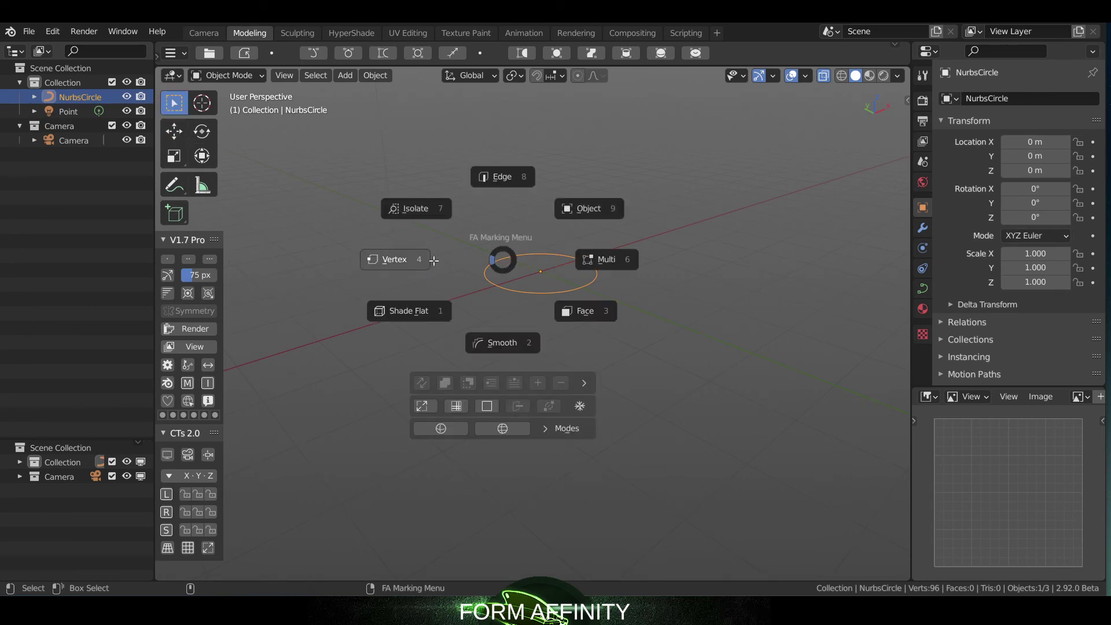
click(396, 258)
click(544, 251)
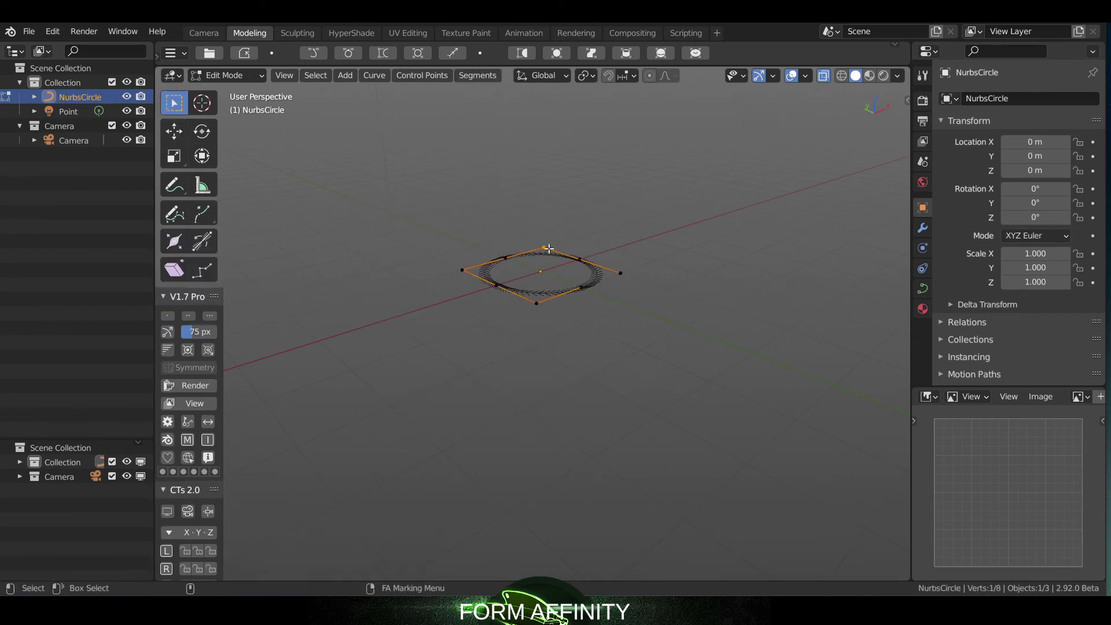
key(KP_Decimal)
scroll(550, 311, down, 6)
scroll(550, 311, down, 4)
scroll(538, 325, up, 10)
scroll(538, 324, down, 10)
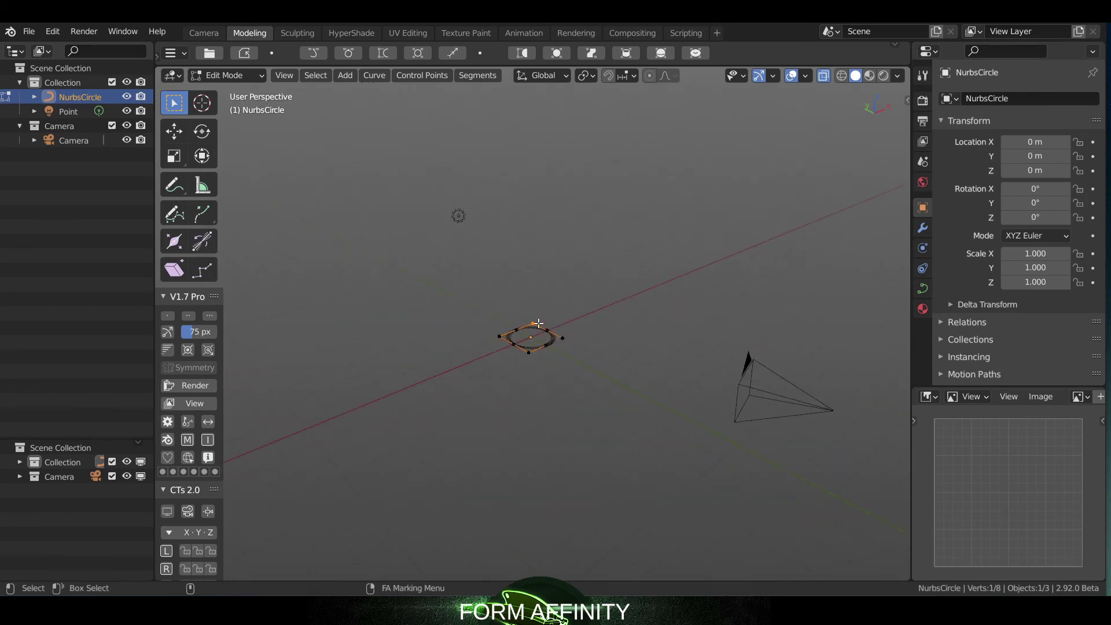
Return the NURBS circle to object mode and delete it.
key(Tab)
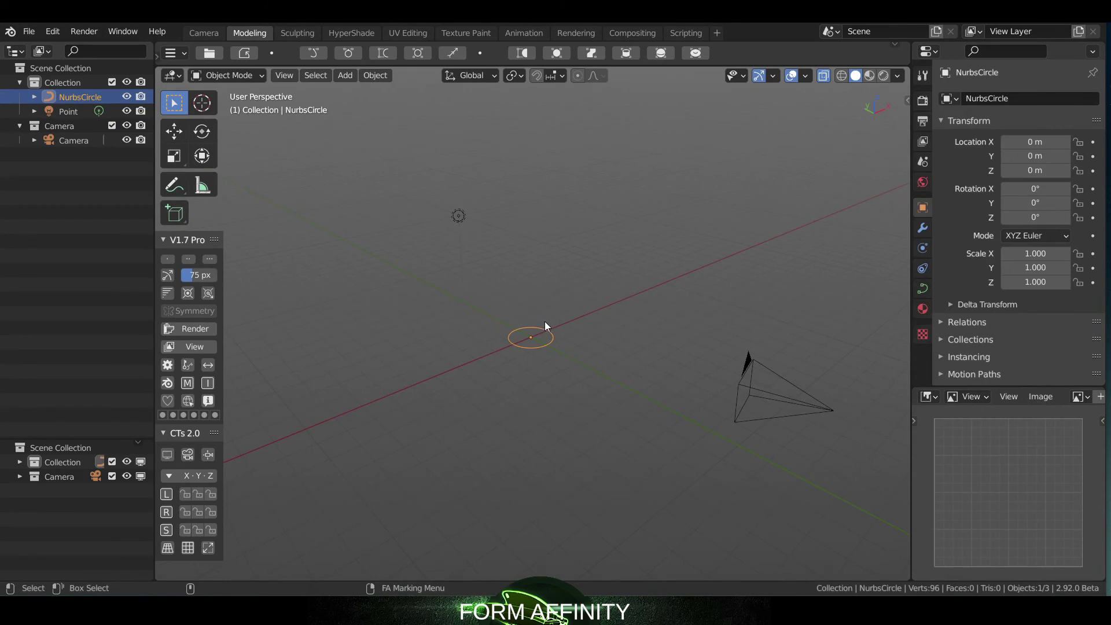
key(Delete)
key(shift+a)
mouse_move(544, 321)
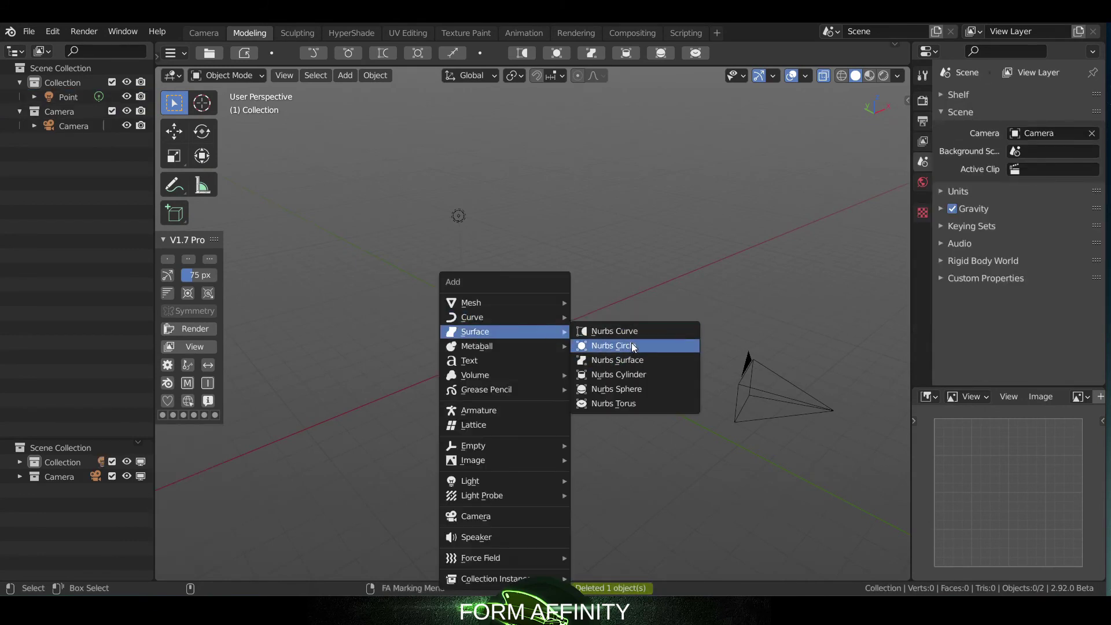
Add a NURBS surface circle and enter control-point editing from the marking menu.
click(632, 345)
scroll(529, 333, up, 4)
right_click(528, 344)
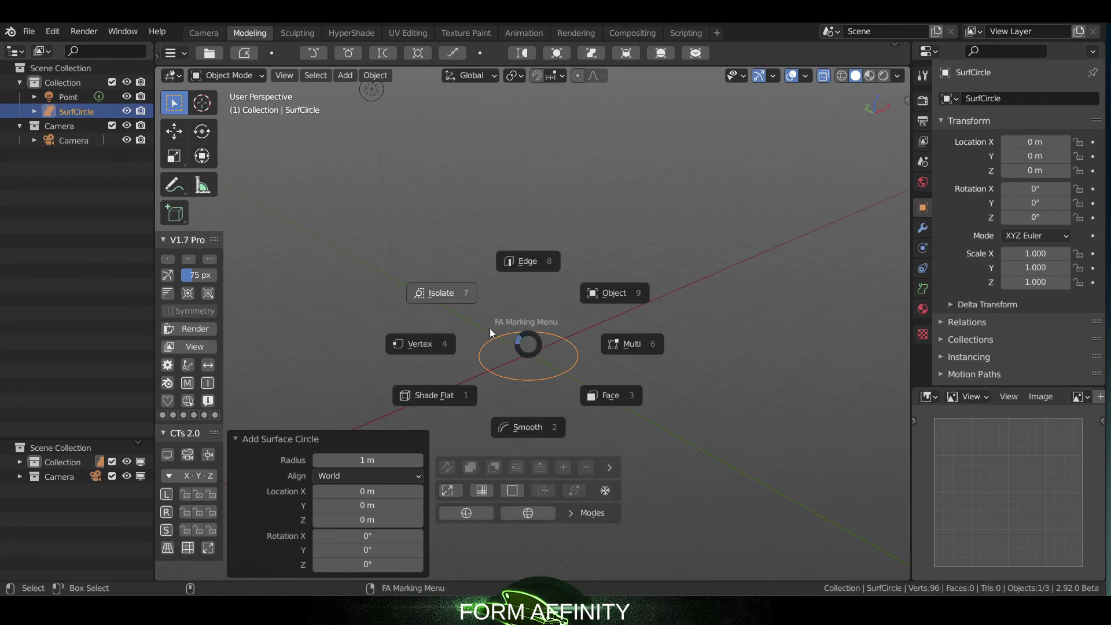
click(439, 344)
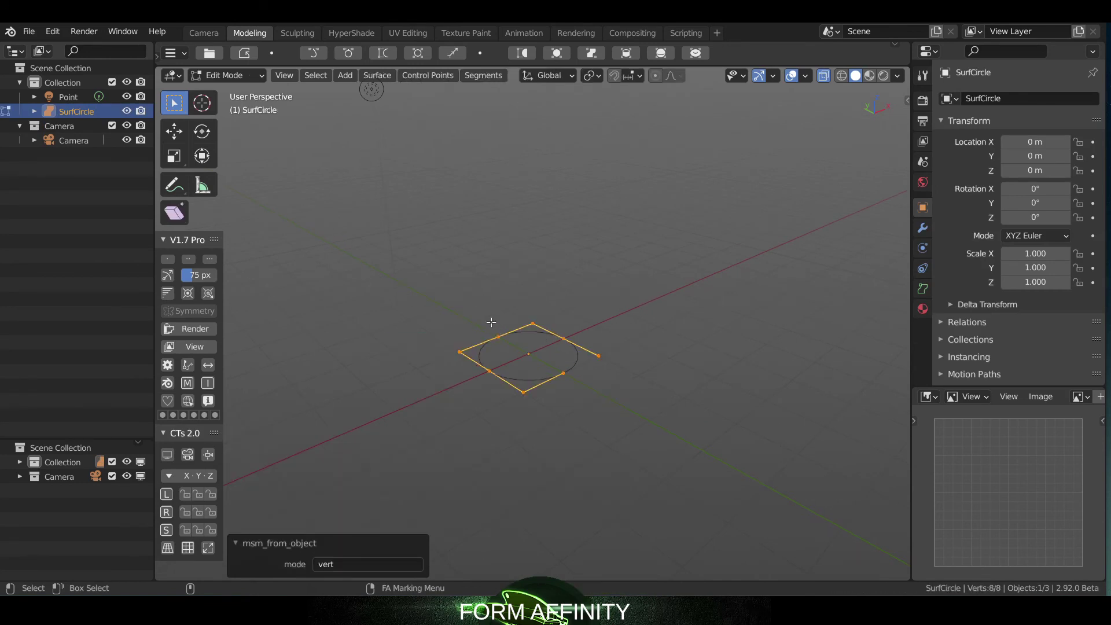
Apply Make Segment to the surface circle's control points and orbit to inspect it.
right_click(539, 330)
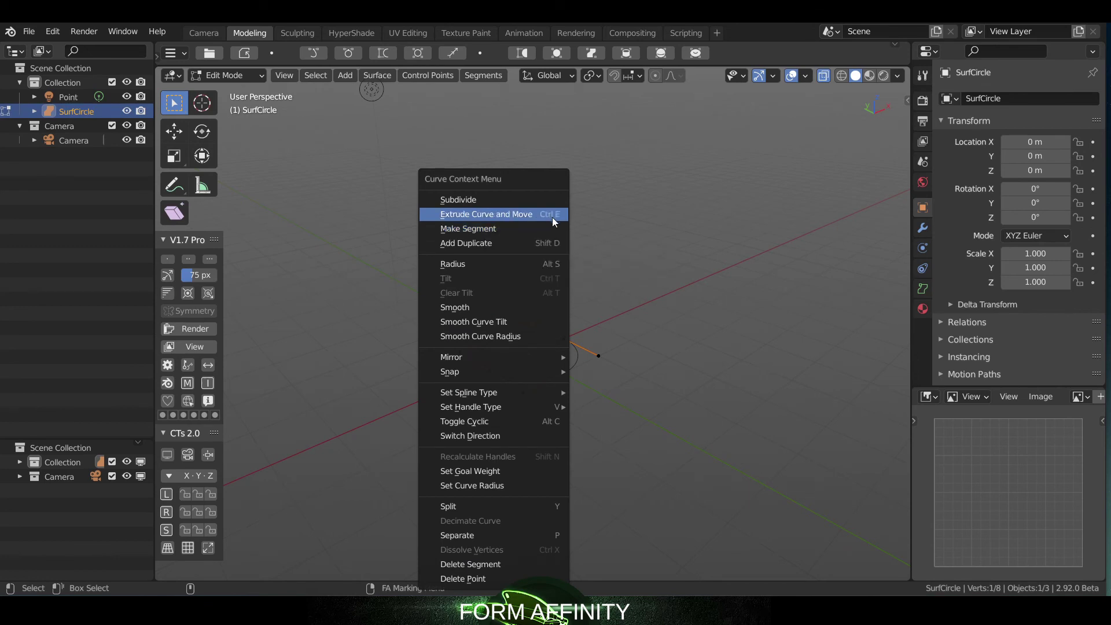
click(550, 231)
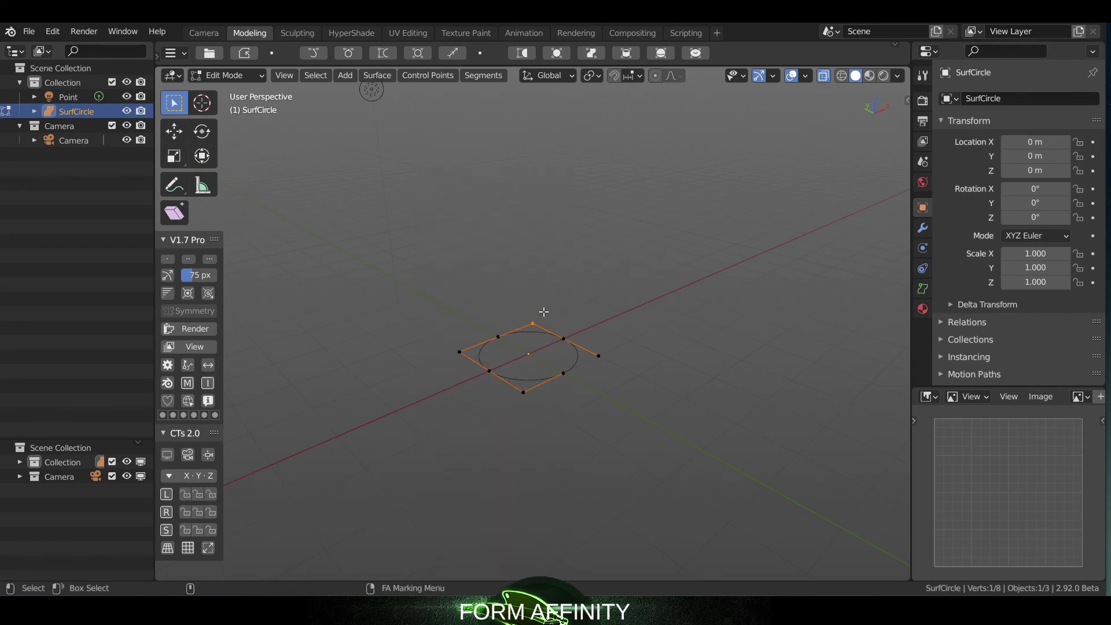
scroll(571, 342, up, 5)
middle_drag(571, 340, 522, 319)
scroll(558, 307, down, 8)
right_drag(522, 319, 572, 299)
Delete the surface circle and add a grease-pencil Stroke object.
key(Delete)
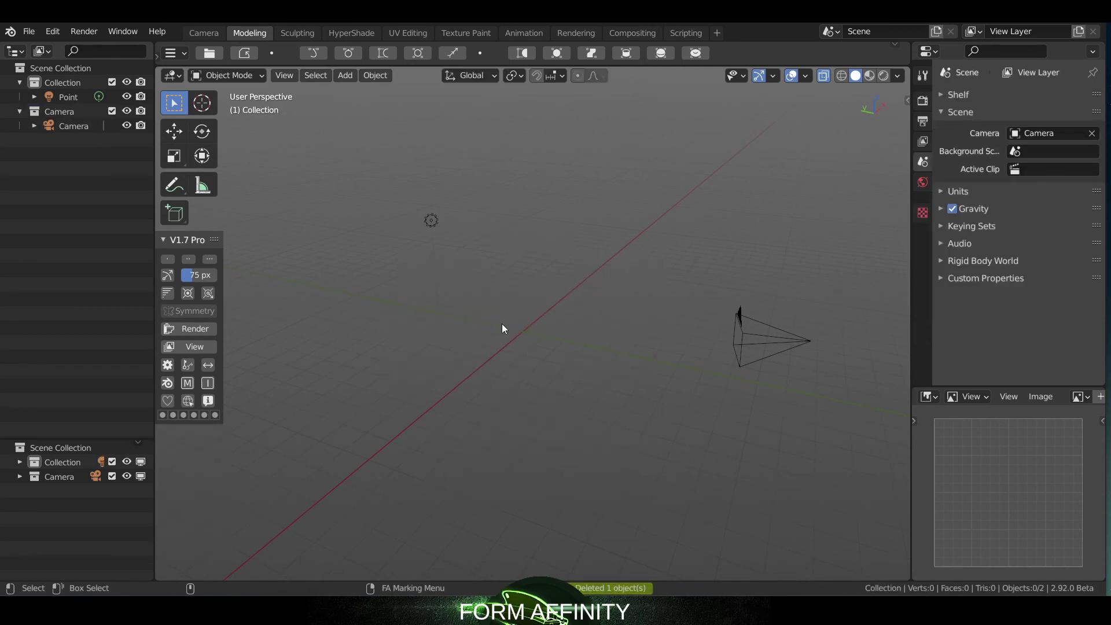
key(shift+a)
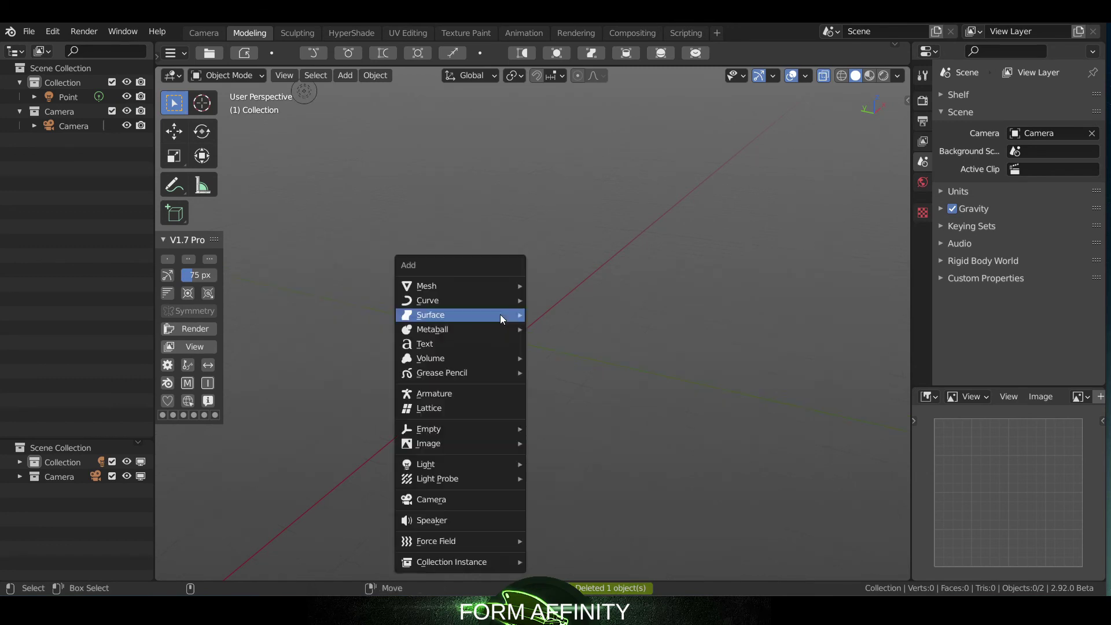
mouse_move(484, 374)
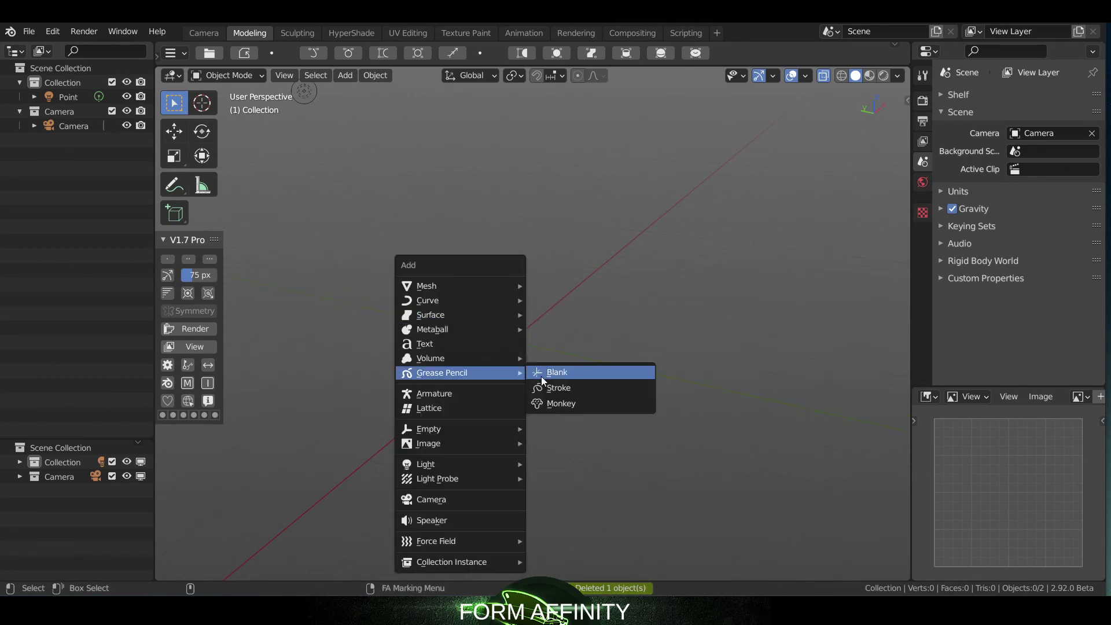
click(590, 386)
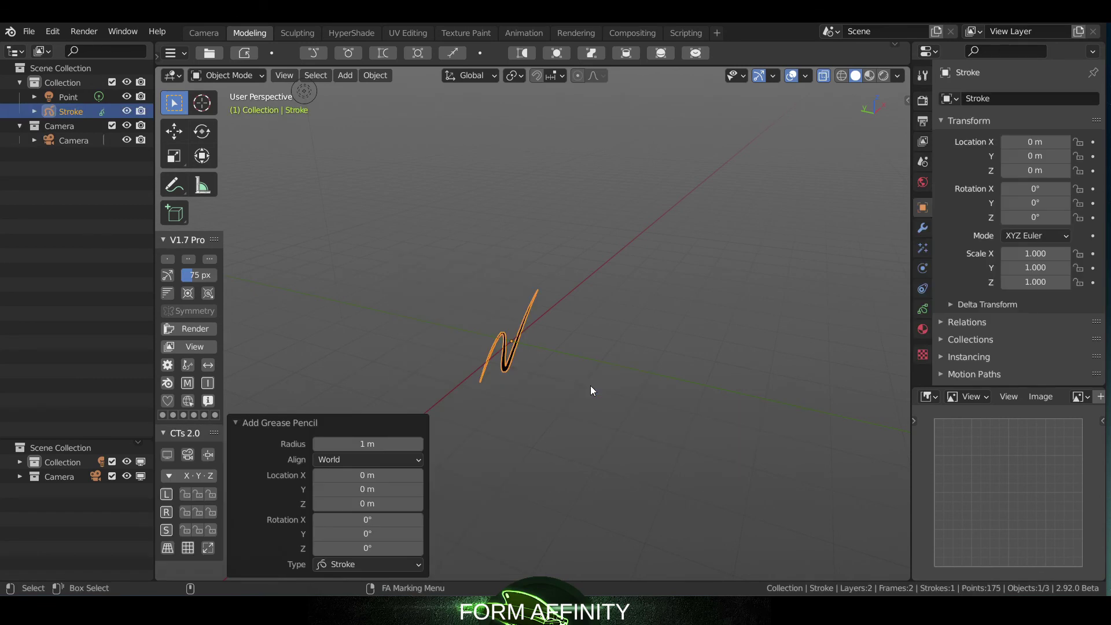
middle_drag(558, 334, 417, 278)
Switch to grease-pencil Draw mode and draw straight horizontal and vertical strokes.
click(245, 74)
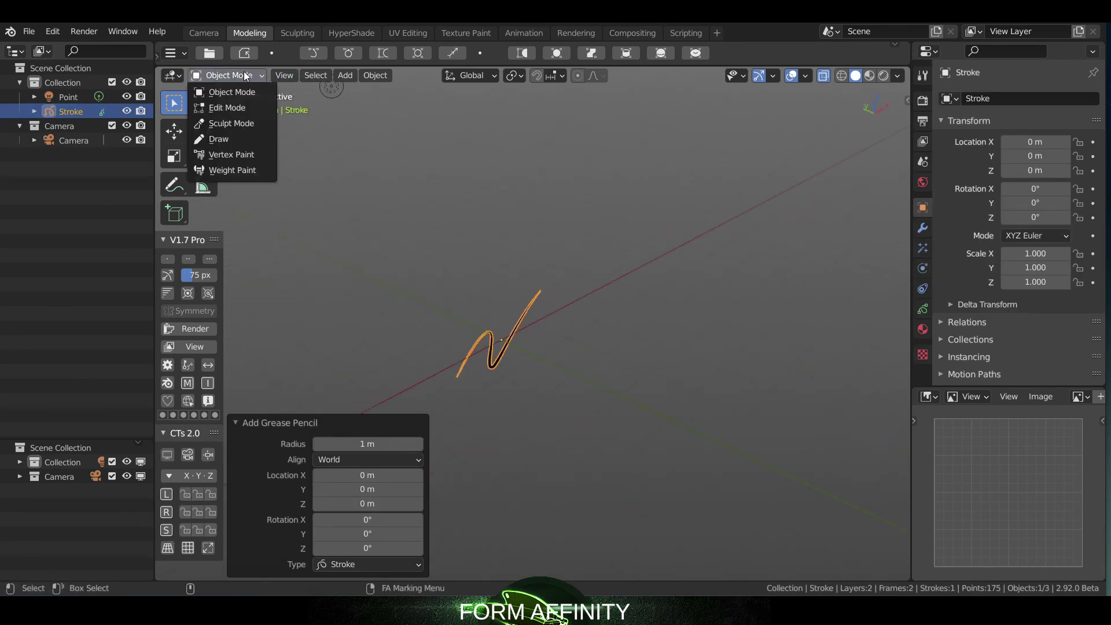
click(223, 138)
mouse_move(405, 290)
middle_down()
mouse_move(340, 266)
mouse_move(604, 254)
mouse_move(250, 182)
mouse_move(396, 219)
mouse_move(456, 217)
middle_up()
scroll(404, 212, up, 3)
scroll(404, 211, down, 3)
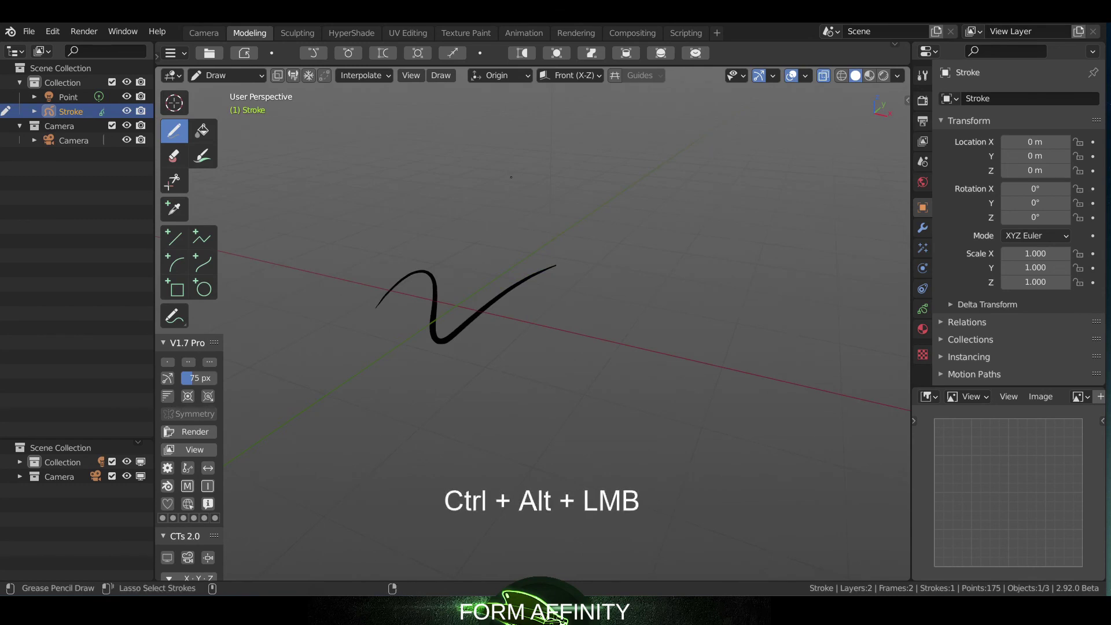
ctrl+alt+drag(465, 306, 602, 306)
ctrl+alt+drag(544, 224, 542, 308)
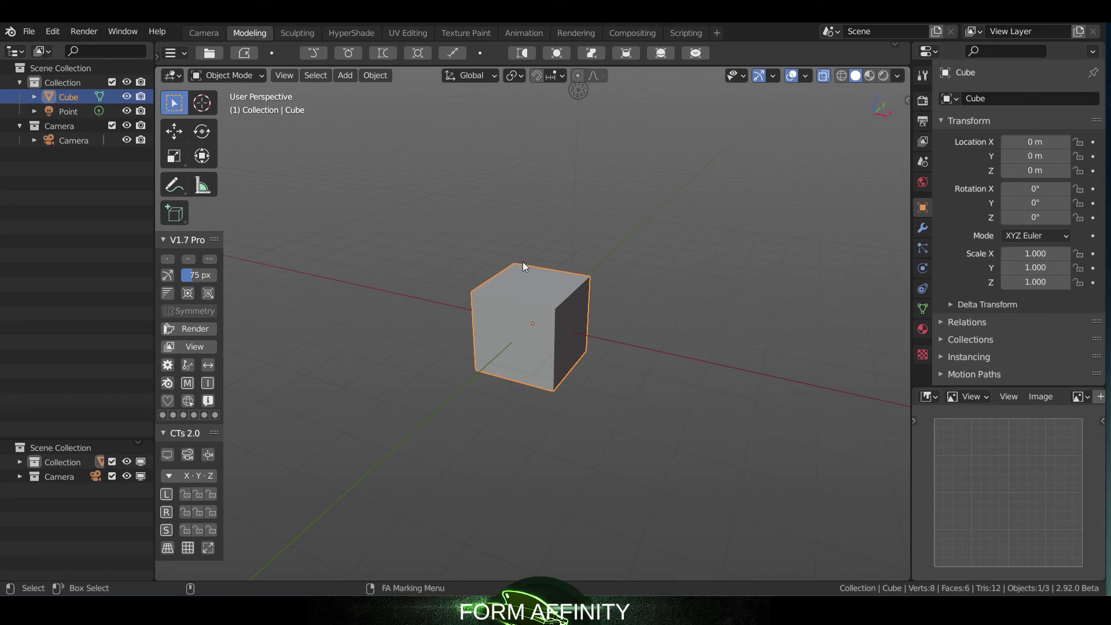
Delete the cube, select Camera in the outliner, then undo to restore the cube.
key(Delete)
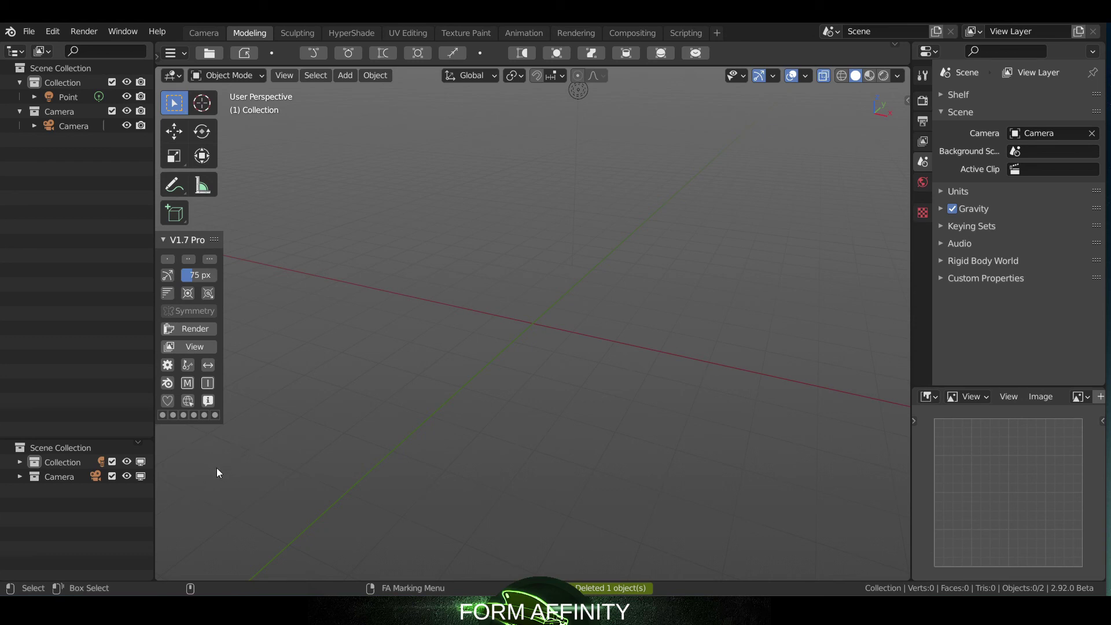
click(86, 126)
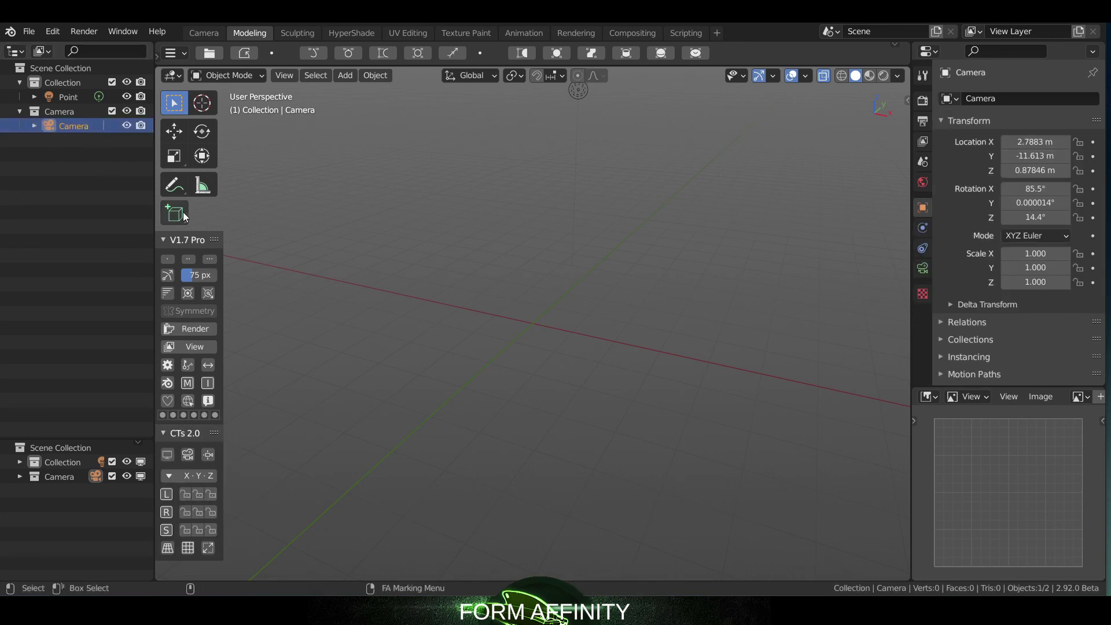
key(ctrl+z)
key(ctrl+z)
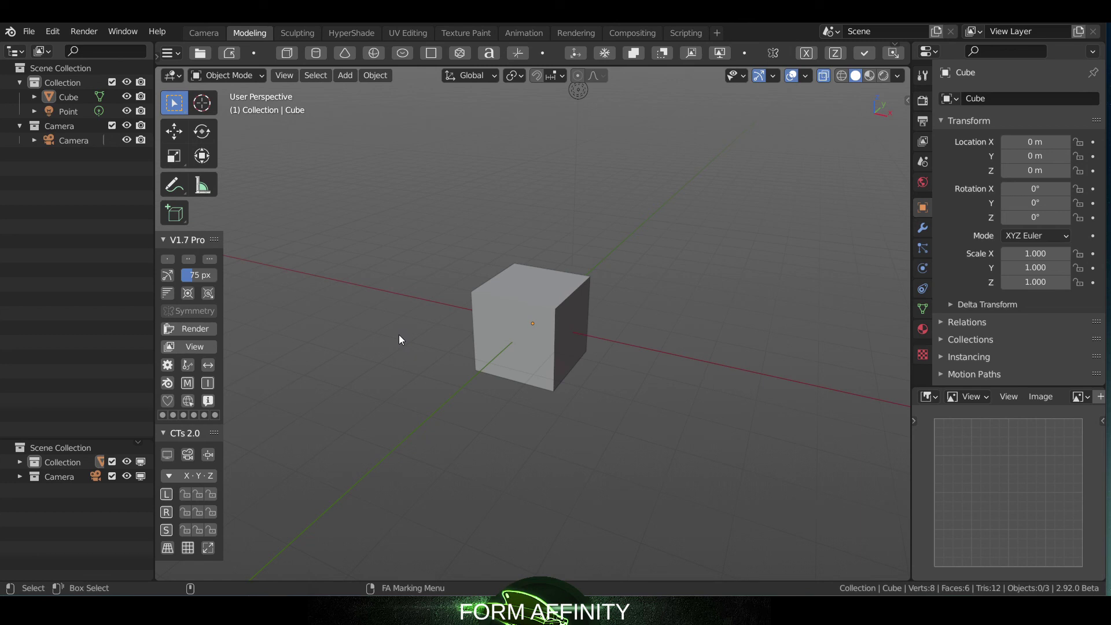
click(172, 54)
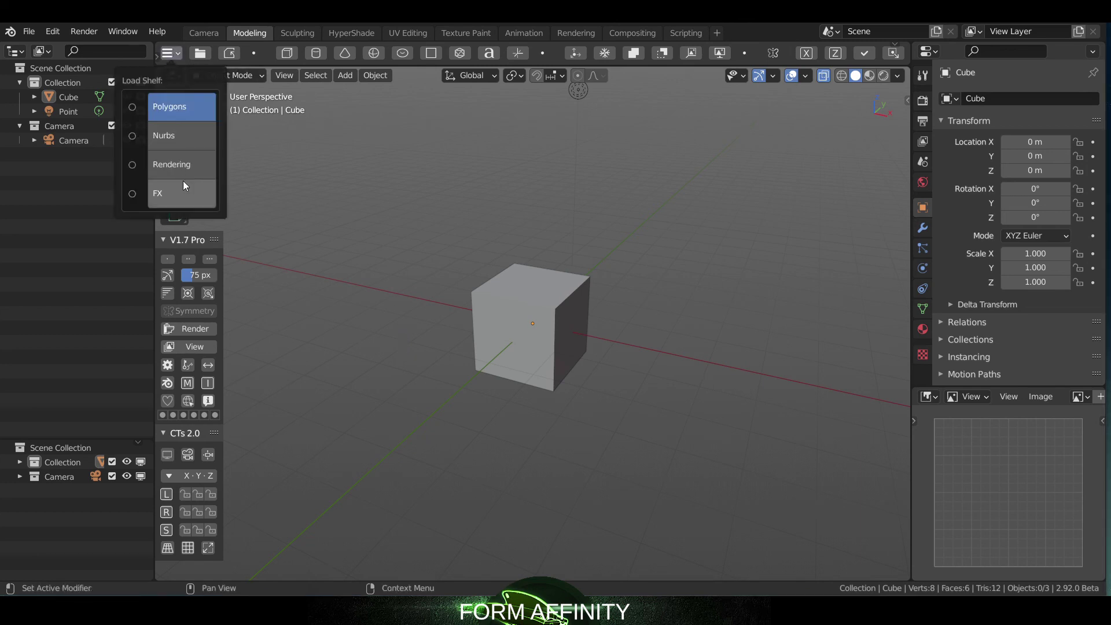